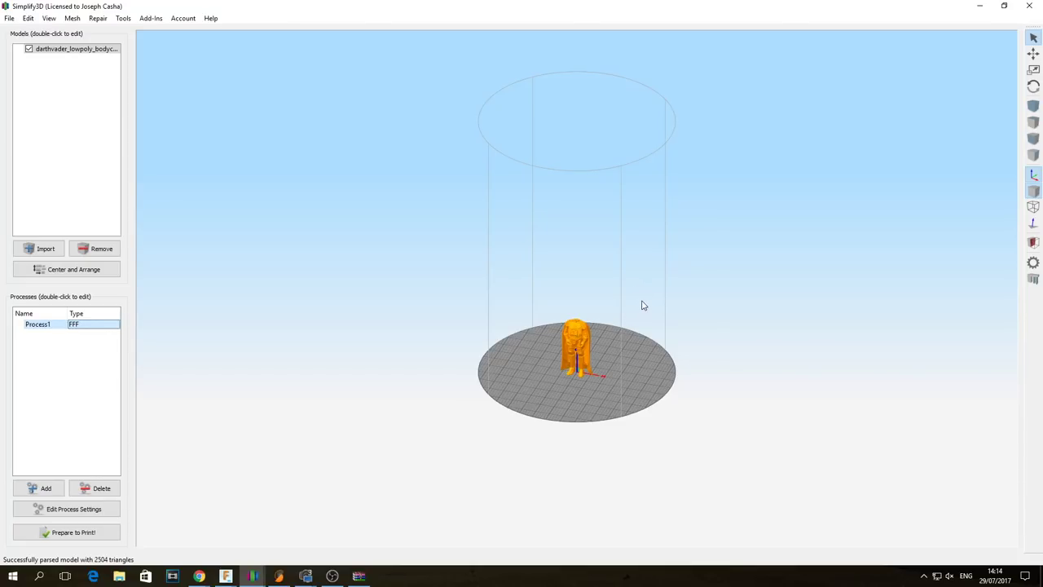
Step: Scale the Darth Vader body uniformly to 450%, about 268 × 157 × 479 mm, and view it on the bed
scroll(596, 335, "up", 5)
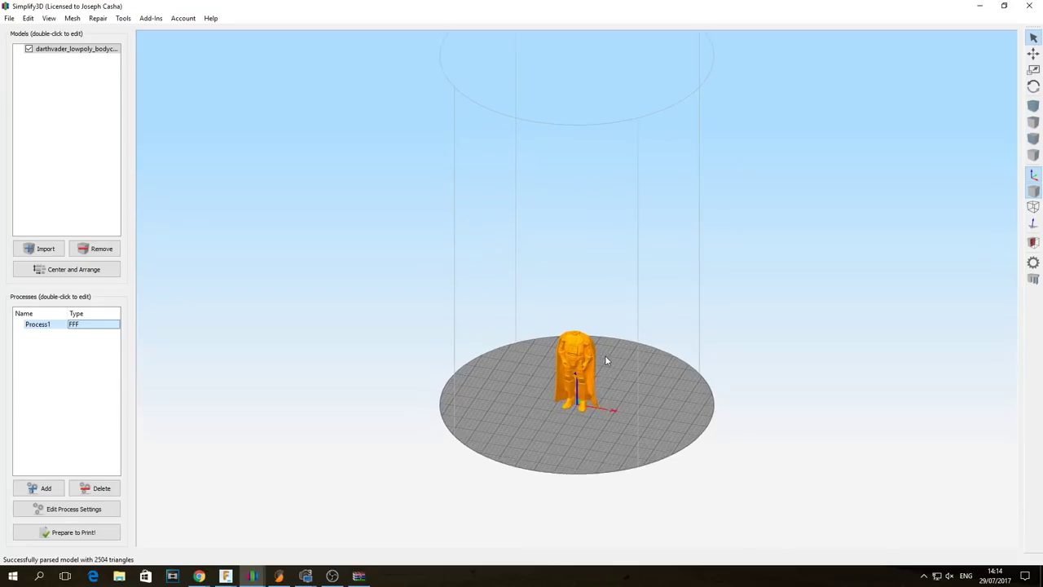
left_click_drag(577, 297, 405, 240)
scroll(696, 379, "down", 5)
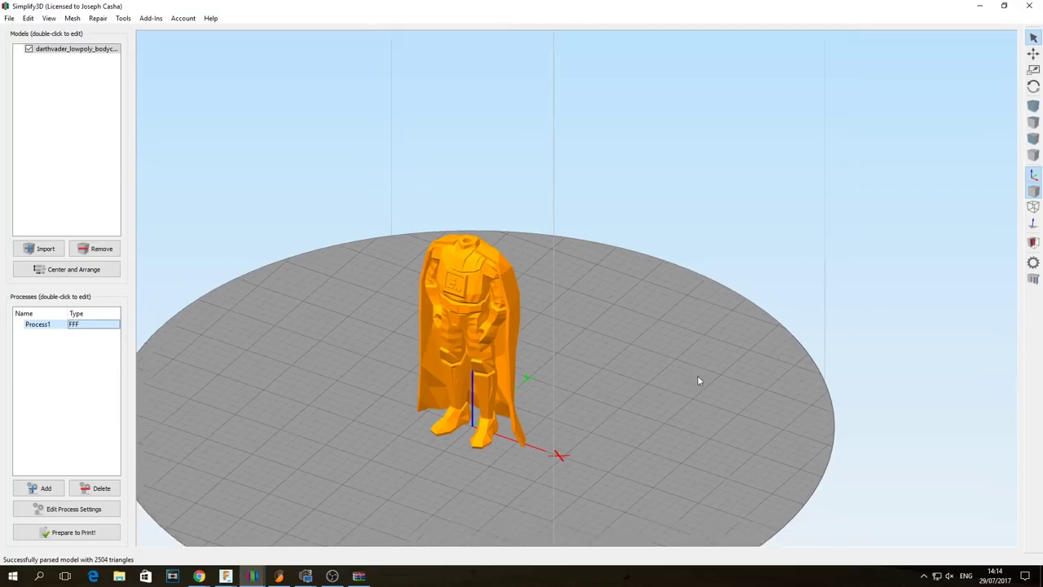
left_click_drag(642, 328, 682, 258)
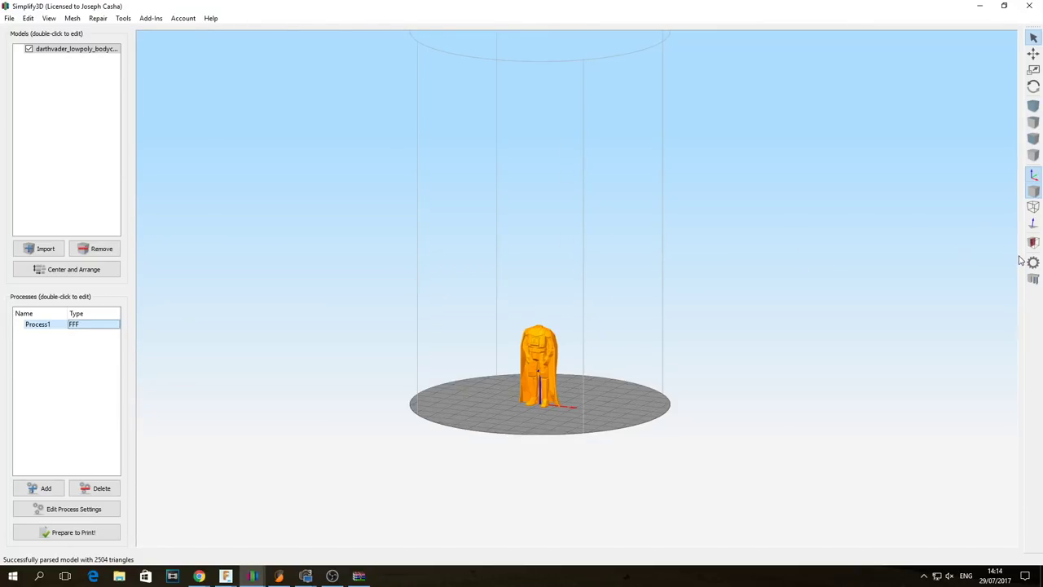
double_click(537, 361)
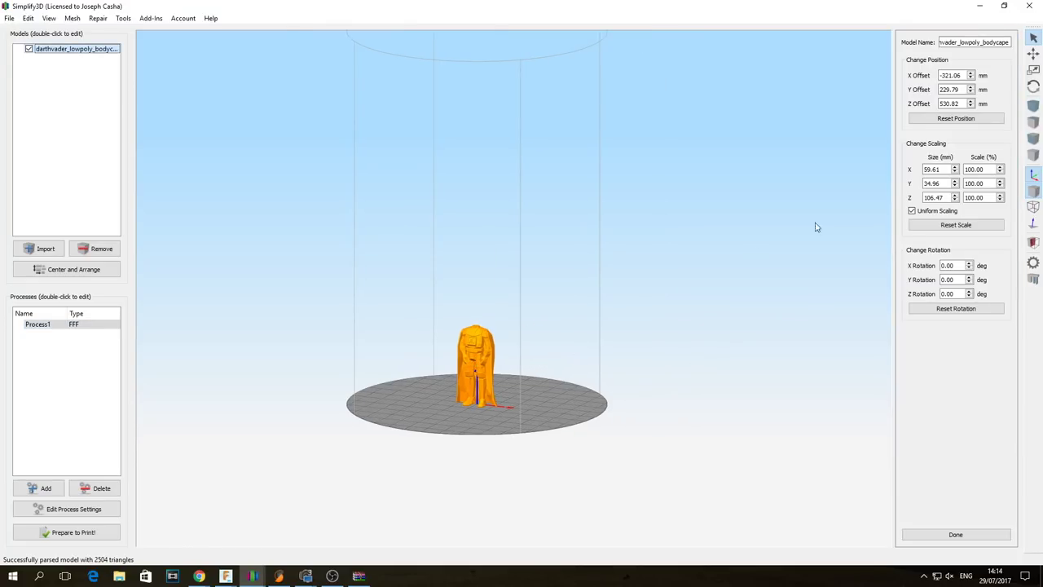
type("450")
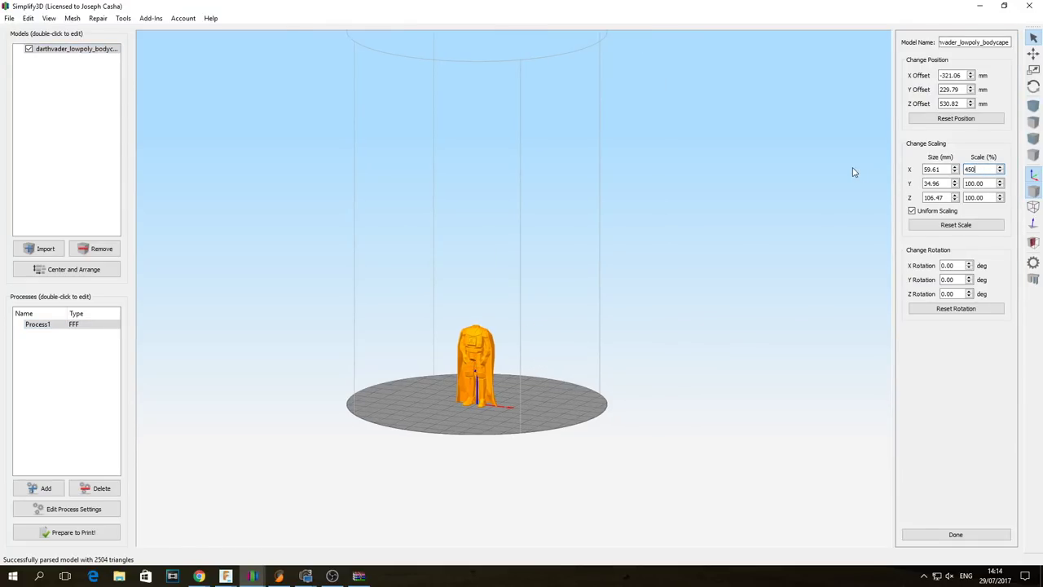
key("Return")
key("ctrl+4")
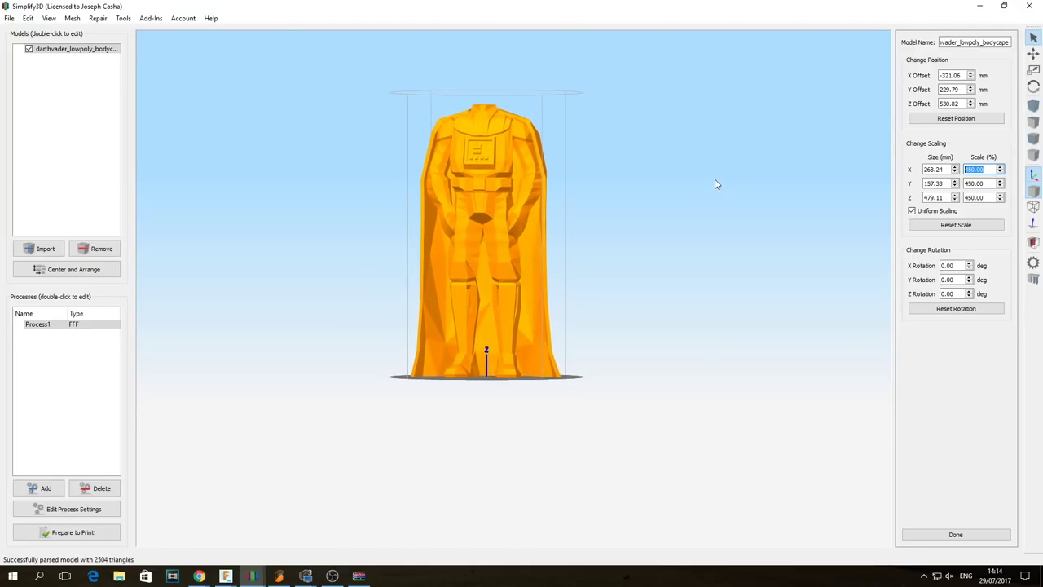
scroll(706, 181, "down", 1)
scroll(706, 180, "up", 1)
left_click_drag(673, 177, 676, 381)
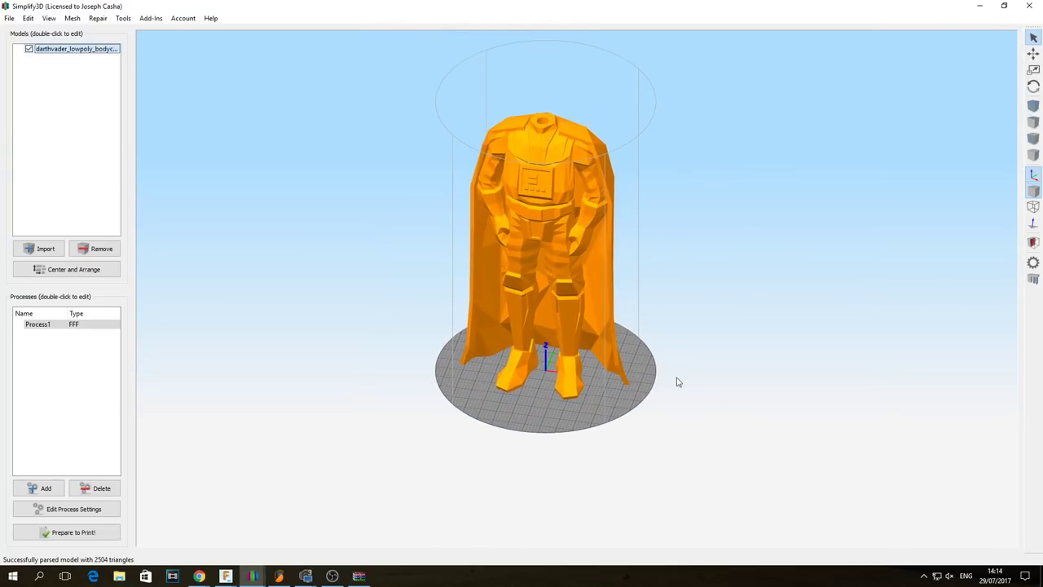
scroll(693, 245, "up", 2)
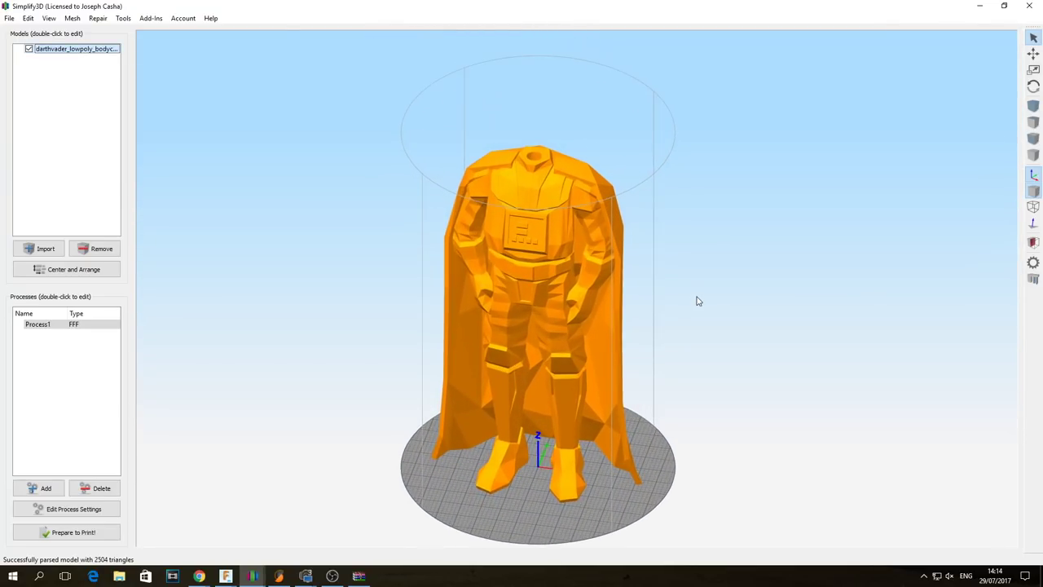
Step: Review the Layer, Additions, Infill and Speeds settings without changes, then slice the model
left_click(81, 508)
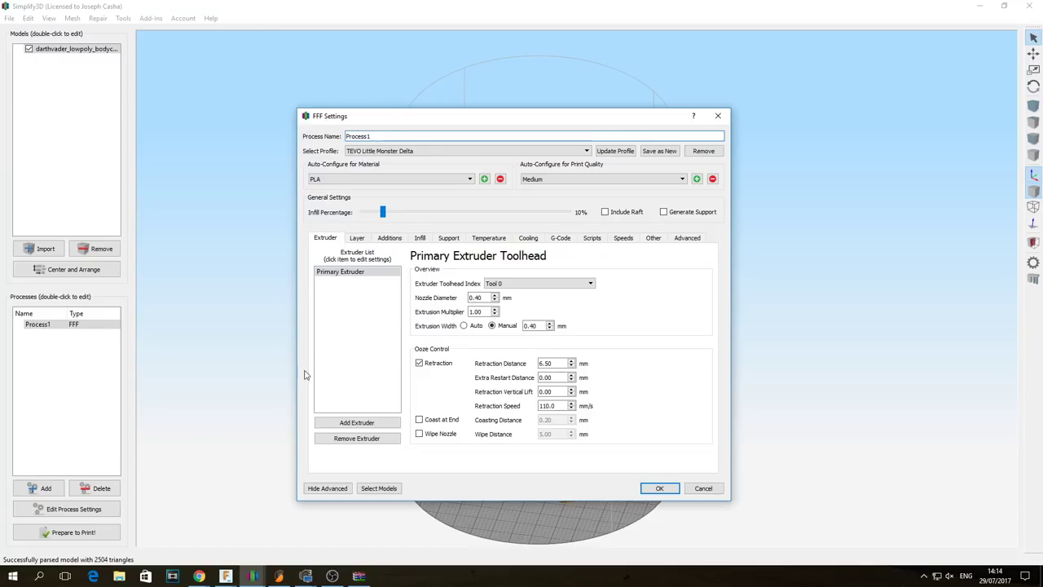
left_click(356, 238)
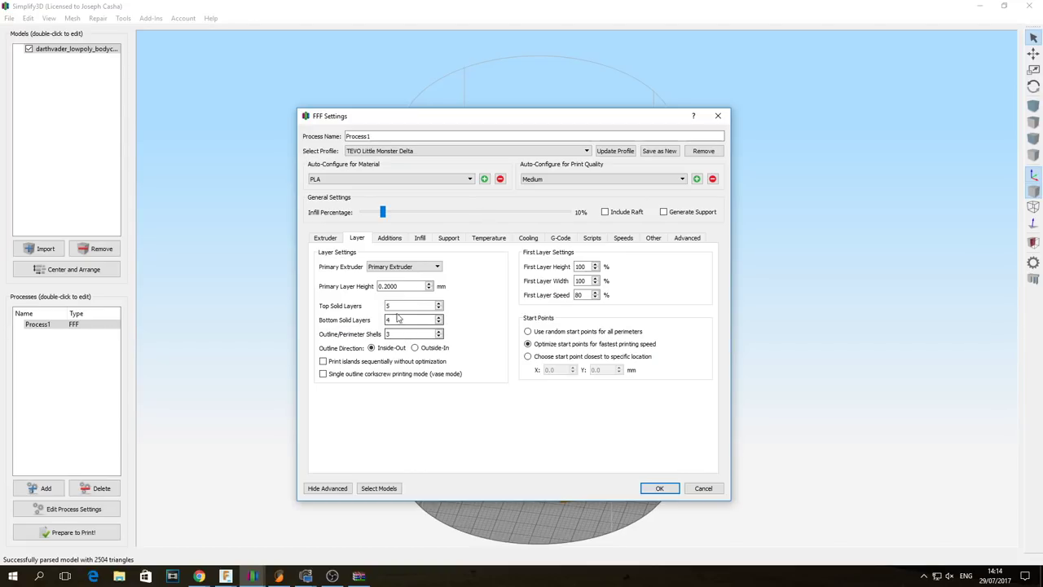
left_click(398, 240)
left_click(425, 238)
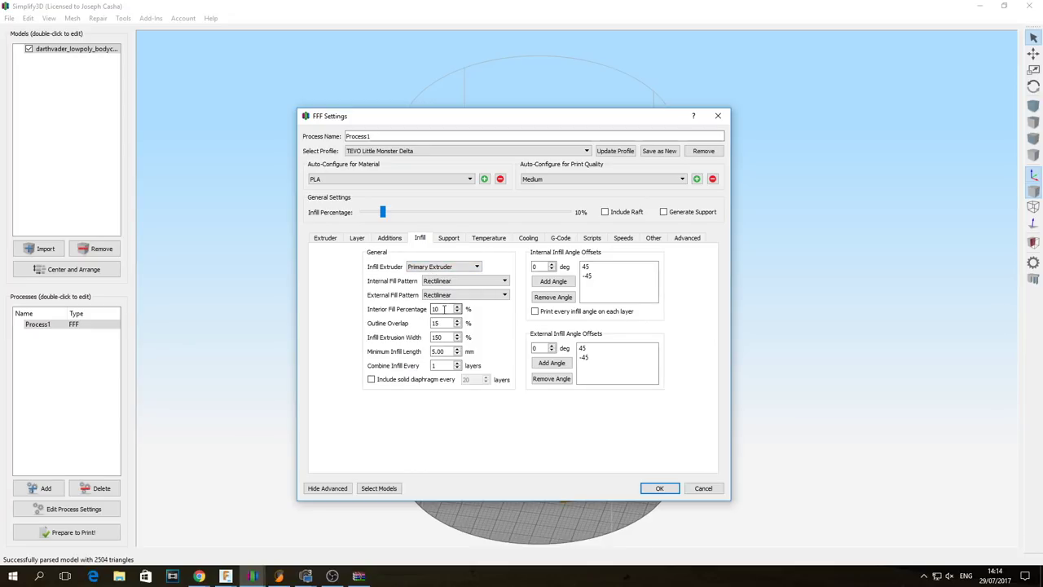
left_click(623, 238)
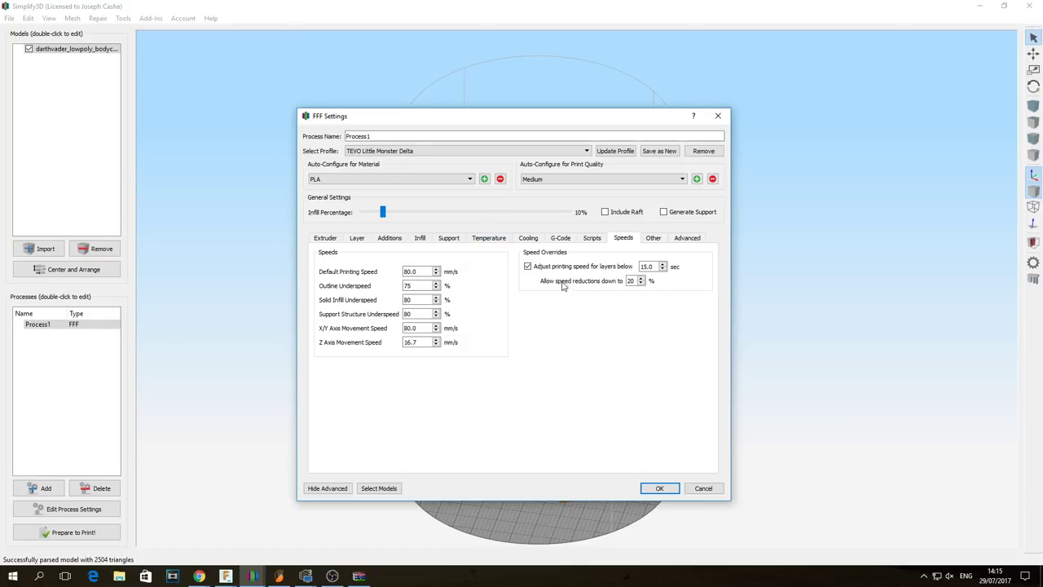
left_click(665, 489)
left_click(105, 535)
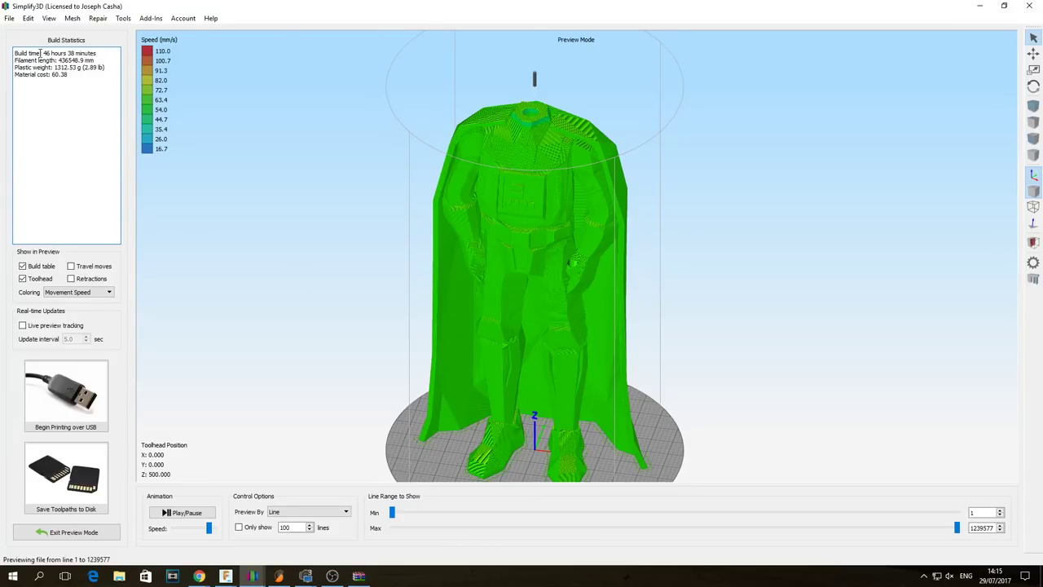
Step: Check the build statistics: 46 hours 38 minutes and 436548.9 mm of filament
left_click_drag(43, 53, 96, 53)
left_click(77, 54)
left_click_drag(59, 60, 95, 61)
left_click(69, 60)
left_click_drag(70, 60, 56, 61)
left_click(62, 59)
Step: Cut the preview down to line 733024 to expose the torso's grid infill
scroll(677, 289, "up", 3)
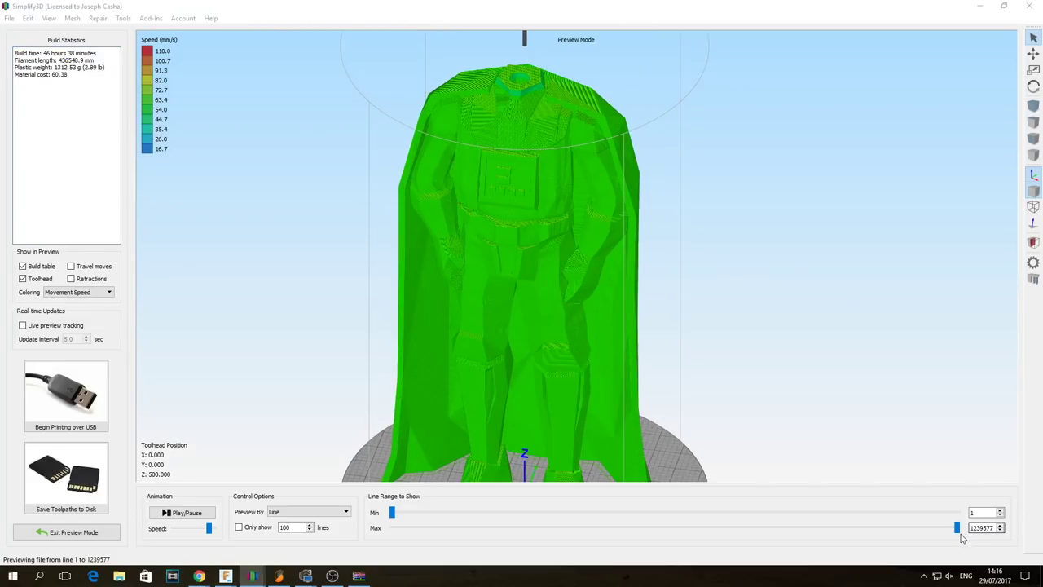
left_click_drag(956, 528, 726, 528)
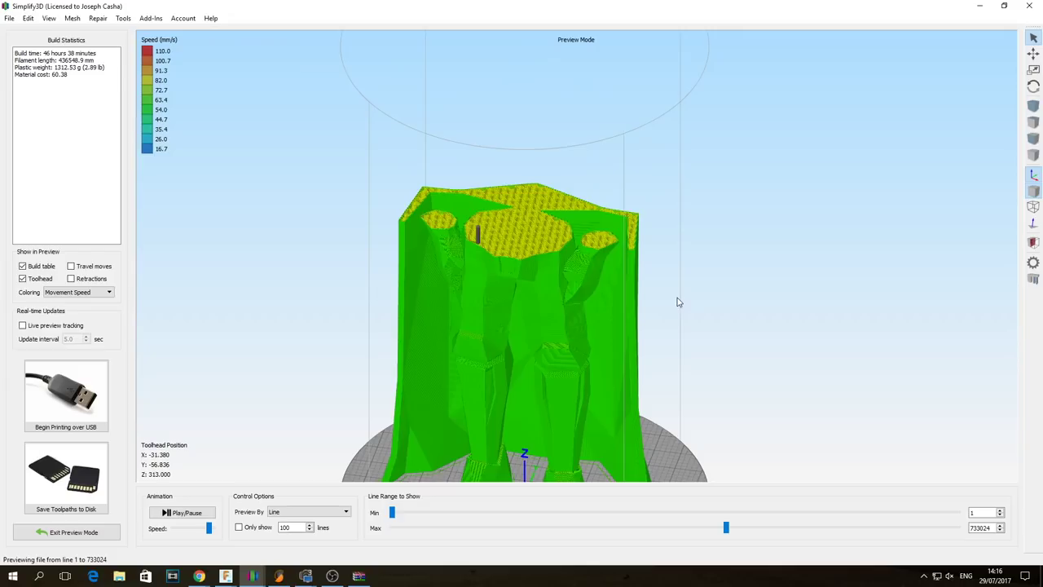
left_click_drag(678, 298, 508, 361)
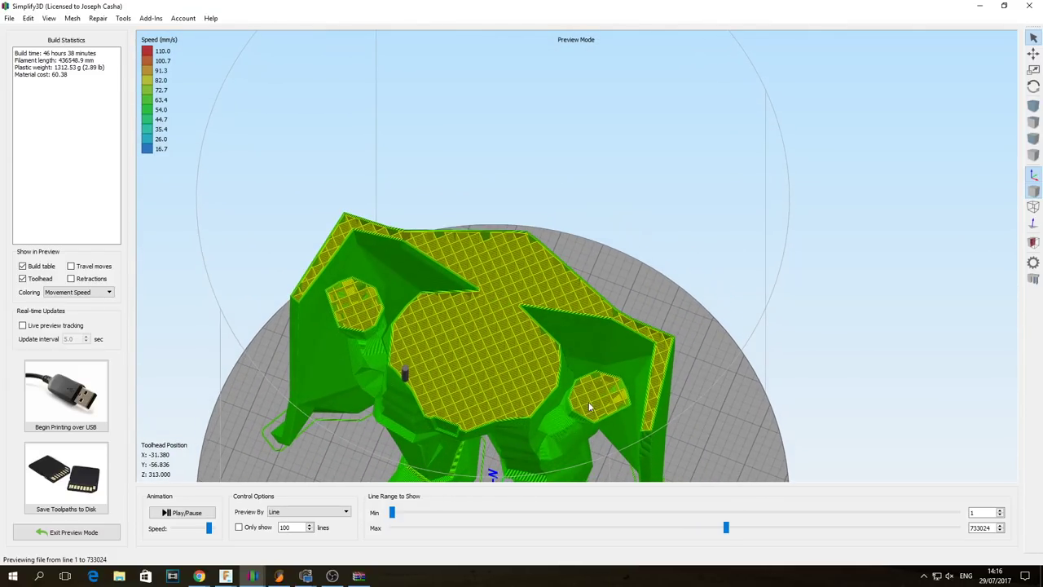
Step: Set the interior fill percentage to 5% in the process settings
left_click(110, 532)
left_click(116, 509)
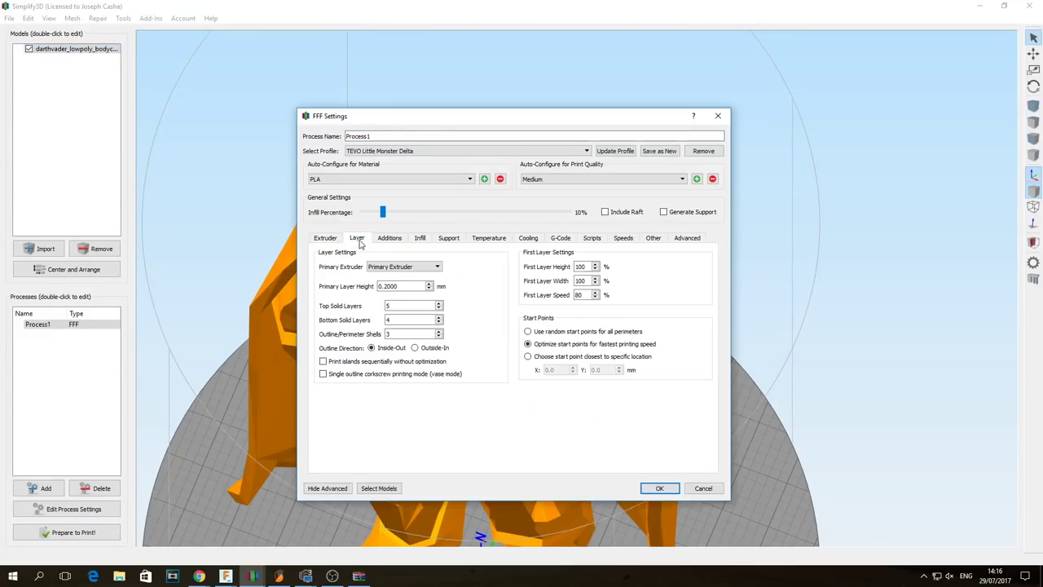
left_click(417, 238)
double_click(440, 308)
type("5")
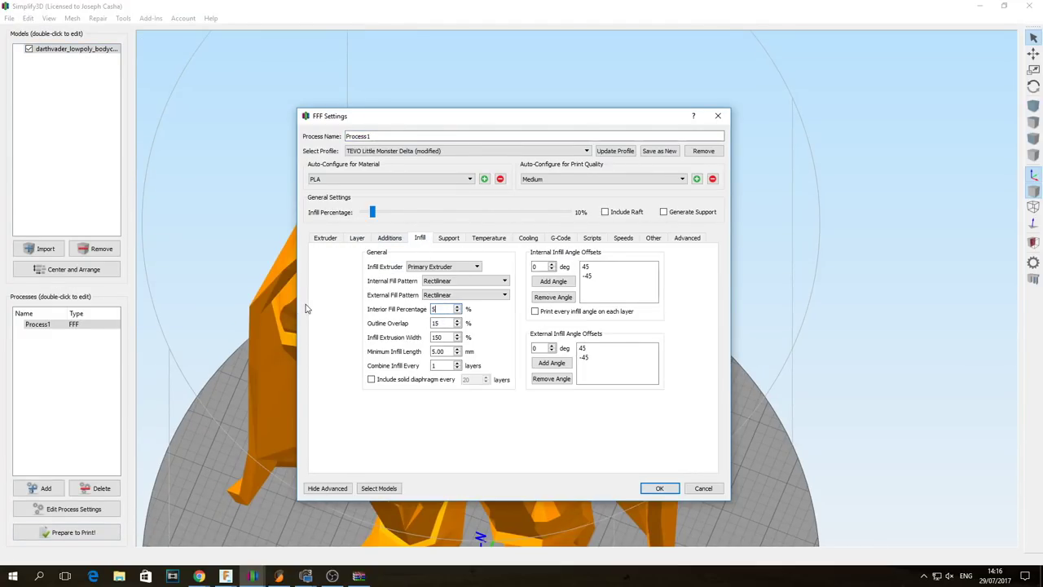
Step: Re-slice to a 40 h 53 min build and cut the preview to line 436054
left_click(659, 488)
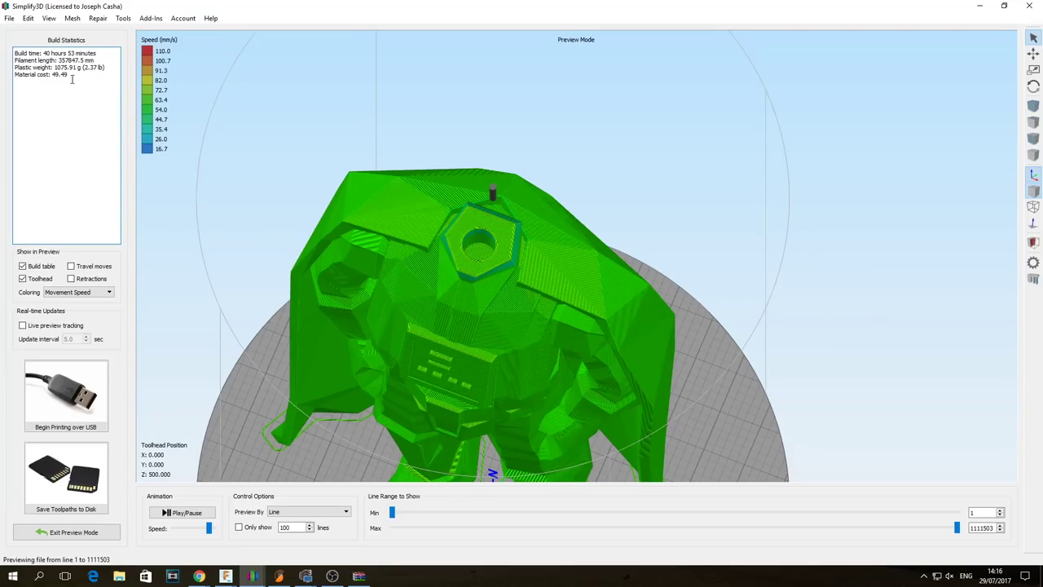
left_click_drag(59, 60, 70, 62)
left_click_drag(956, 527, 614, 526)
Step: Advance the preview to line 1019593, exposing the sparse grid infill inside the helmet
scroll(681, 375, "up", 10)
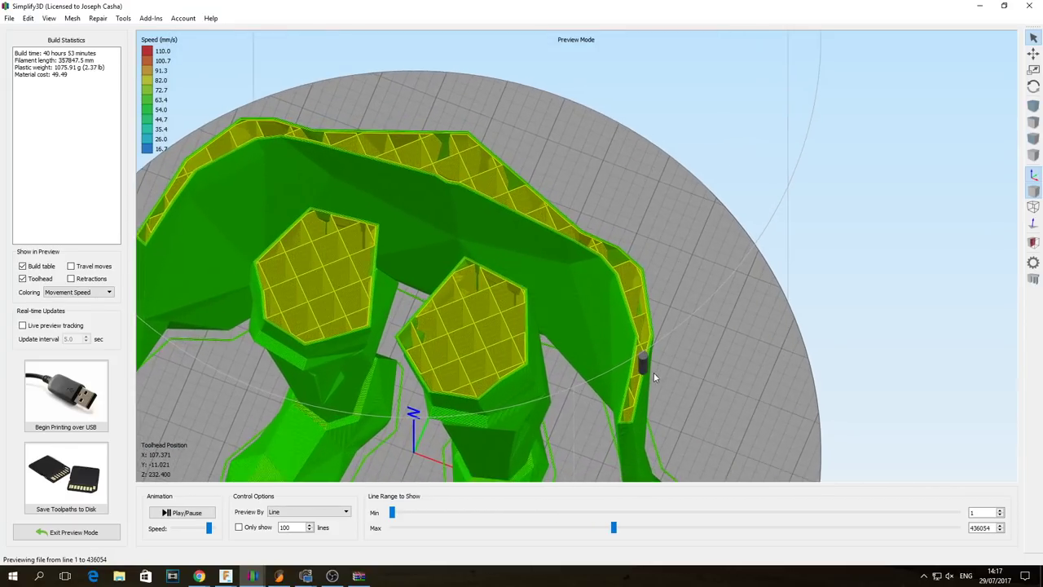
scroll(578, 385, "up", 6)
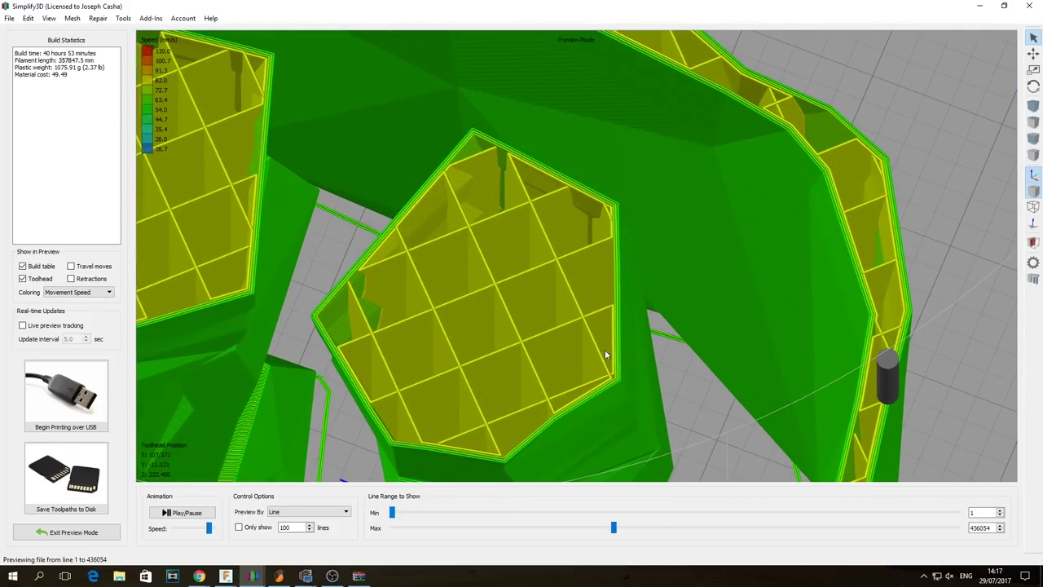
left_click_drag(612, 526, 618, 534)
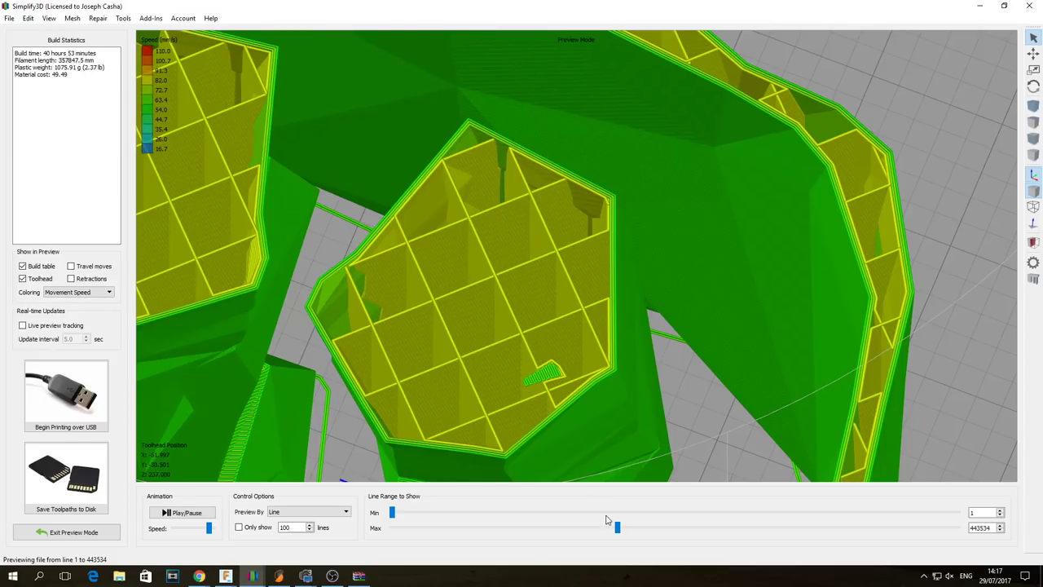
mouse_move(618, 527)
left_mouse_down()
mouse_move(653, 527)
mouse_move(618, 528)
left_mouse_up()
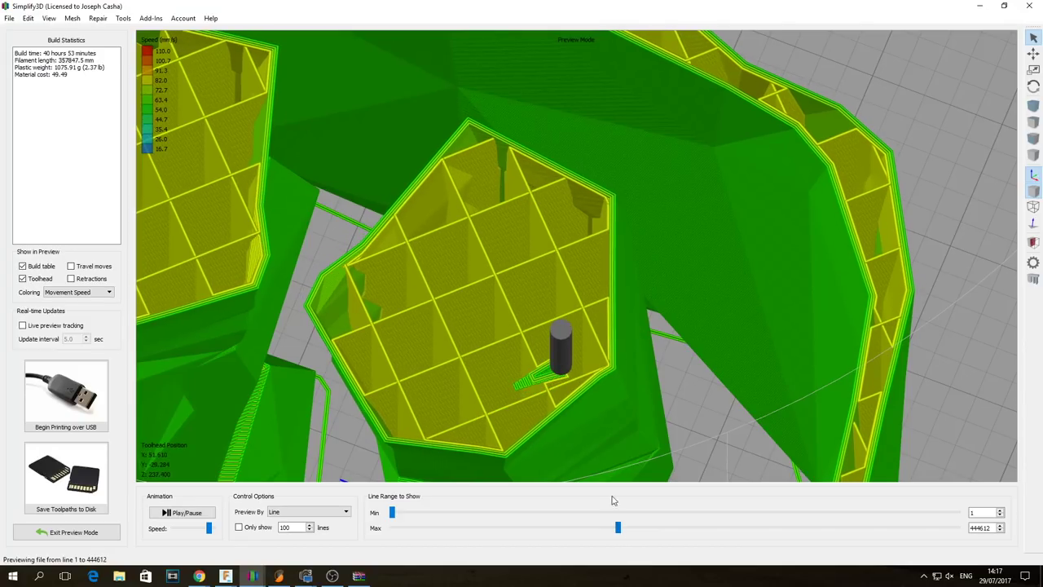
scroll(507, 333, "down", 3)
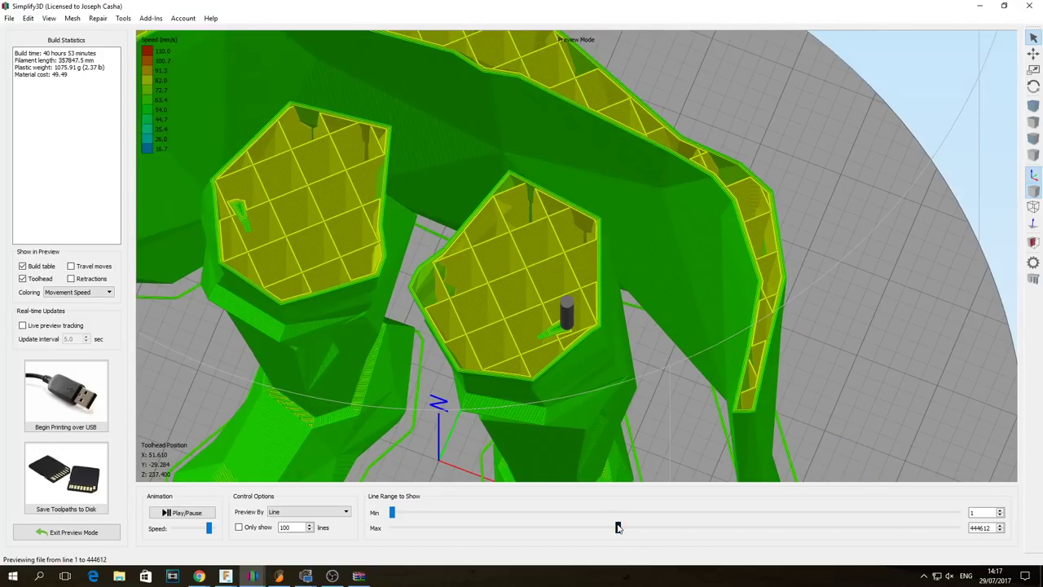
scroll(680, 414, "down", 3)
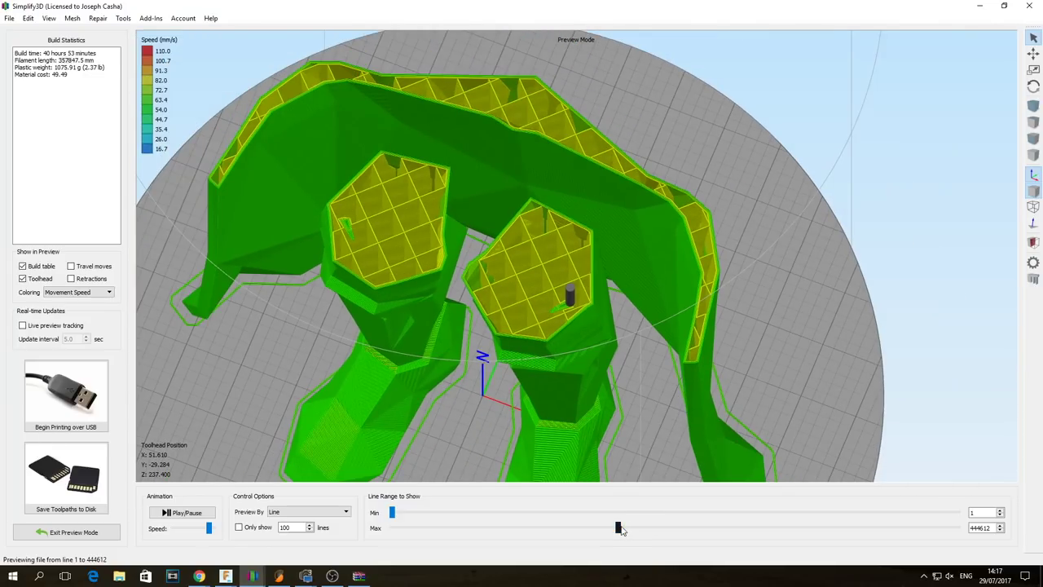
left_click_drag(618, 527, 910, 528)
Step: Reveal a few more top-layer lines and turn the view to face the model's front
scroll(461, 218, "up", 3)
scroll(461, 218, "up", 5)
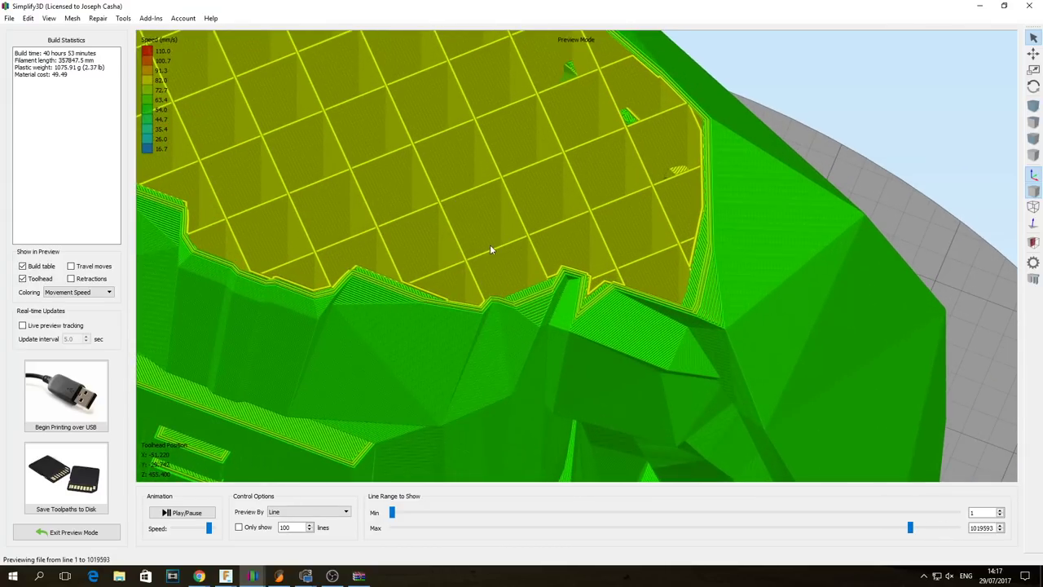
left_click_drag(908, 528, 914, 546)
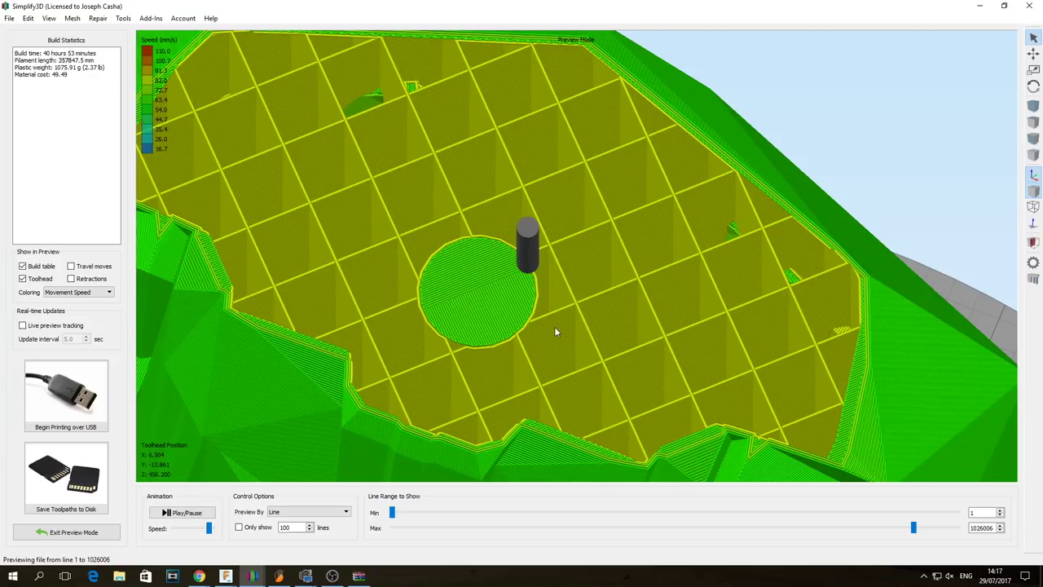
scroll(598, 375, "down", 5)
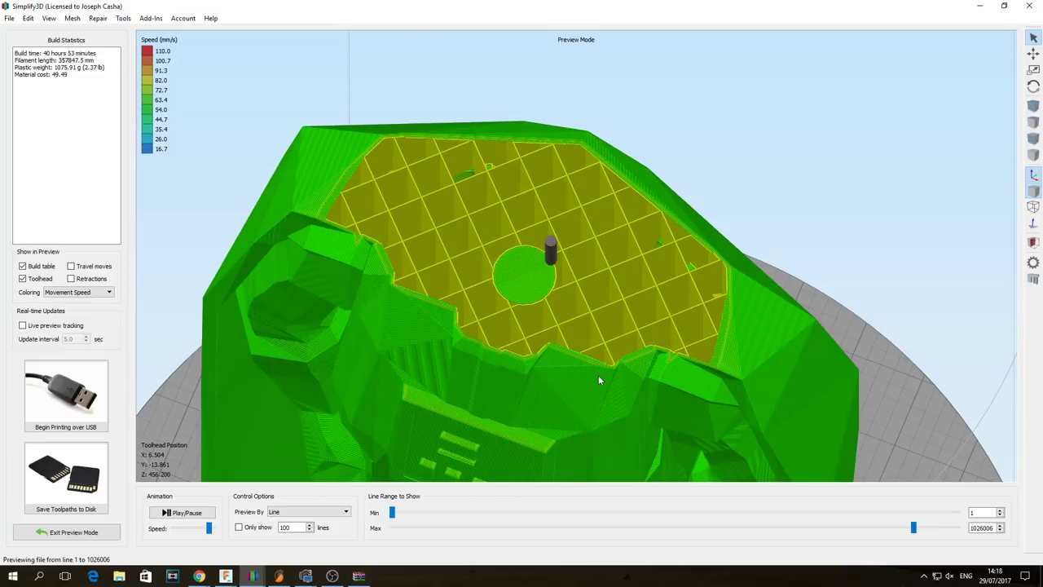
left_click_drag(598, 375, 715, 427)
scroll(682, 369, "up", 5)
scroll(684, 373, "down", 3)
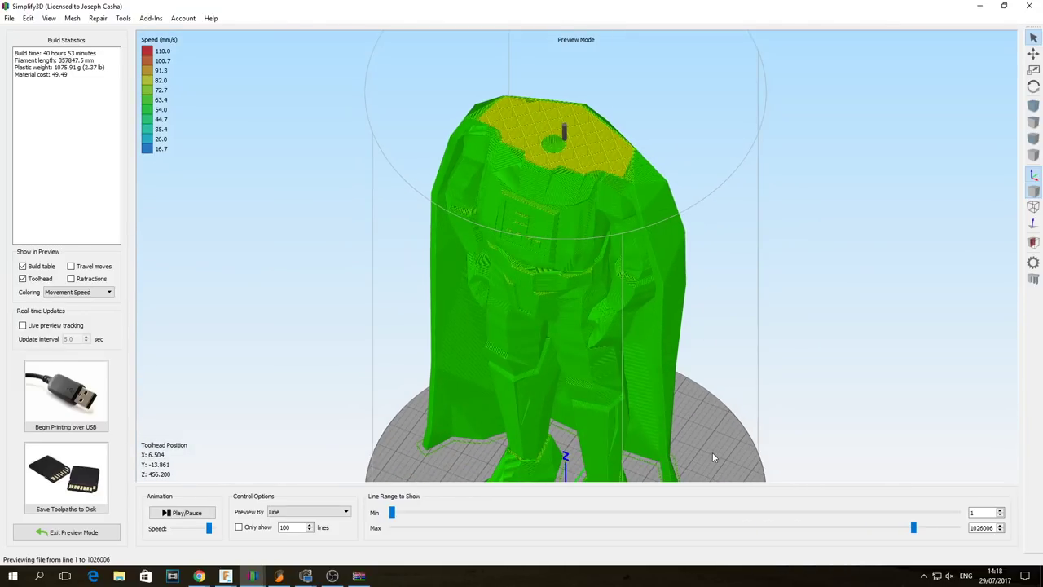
scroll(721, 338, "up", 5)
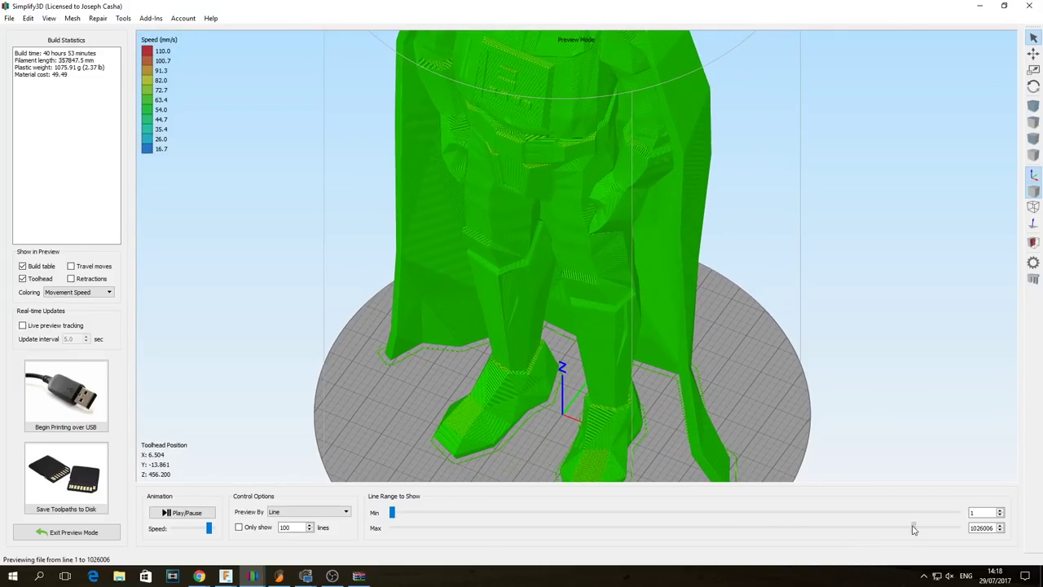
Step: Cut the preview back to line 133603 at Z 45 mm and inspect the boots' hexagonal infill
left_click_drag(913, 528, 442, 534)
scroll(548, 438, "up", 10)
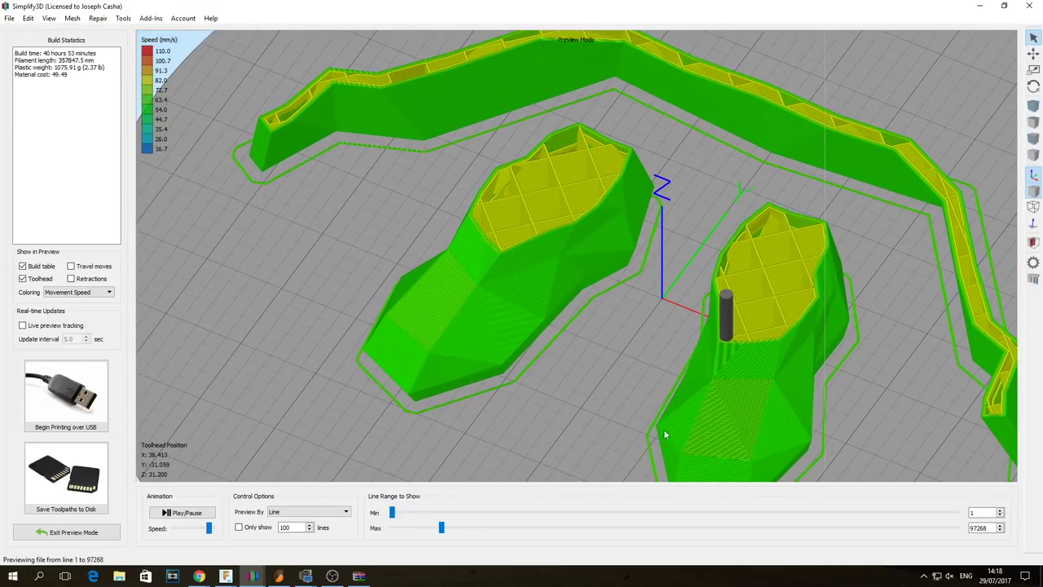
left_click_drag(664, 432, 435, 231)
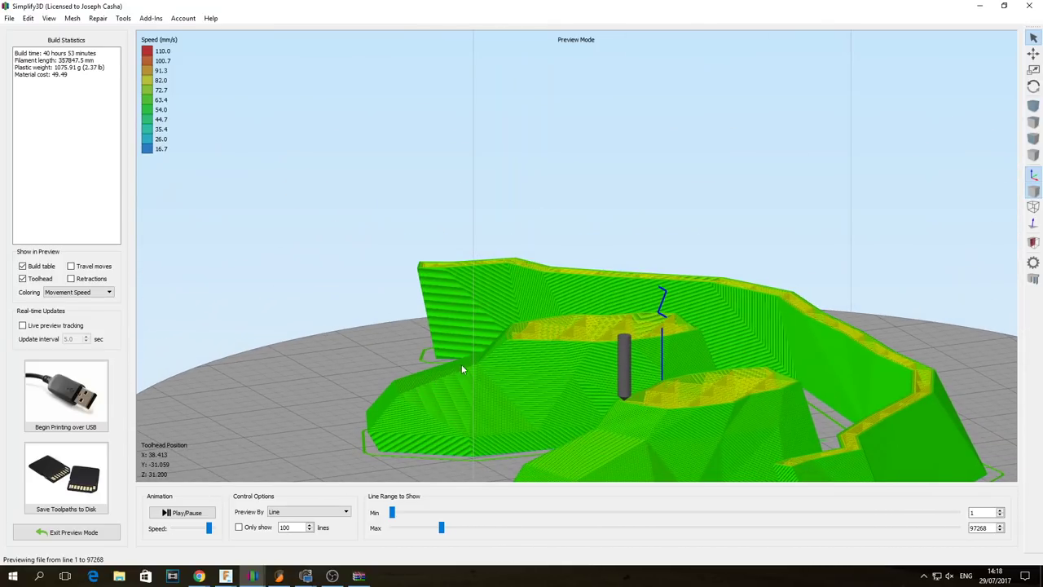
left_click_drag(483, 383, 742, 305)
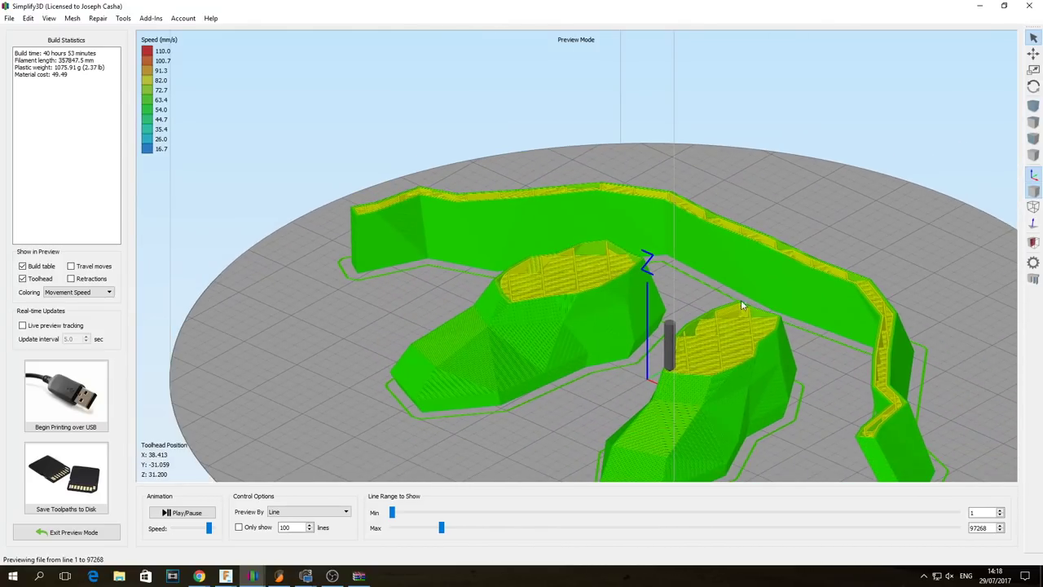
scroll(562, 336, "up", 4)
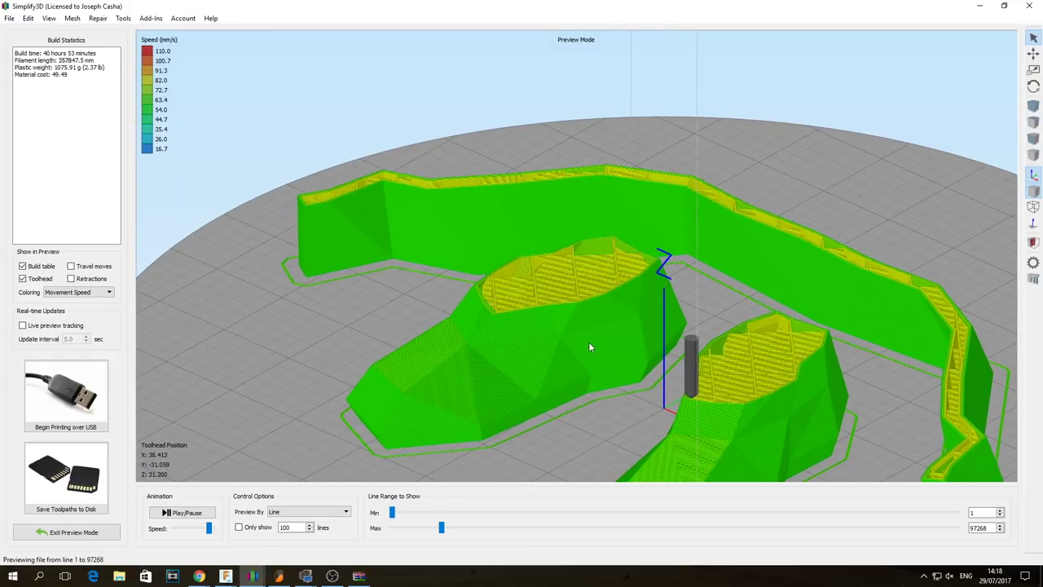
left_click_drag(600, 380, 571, 379)
scroll(562, 334, "up", 4)
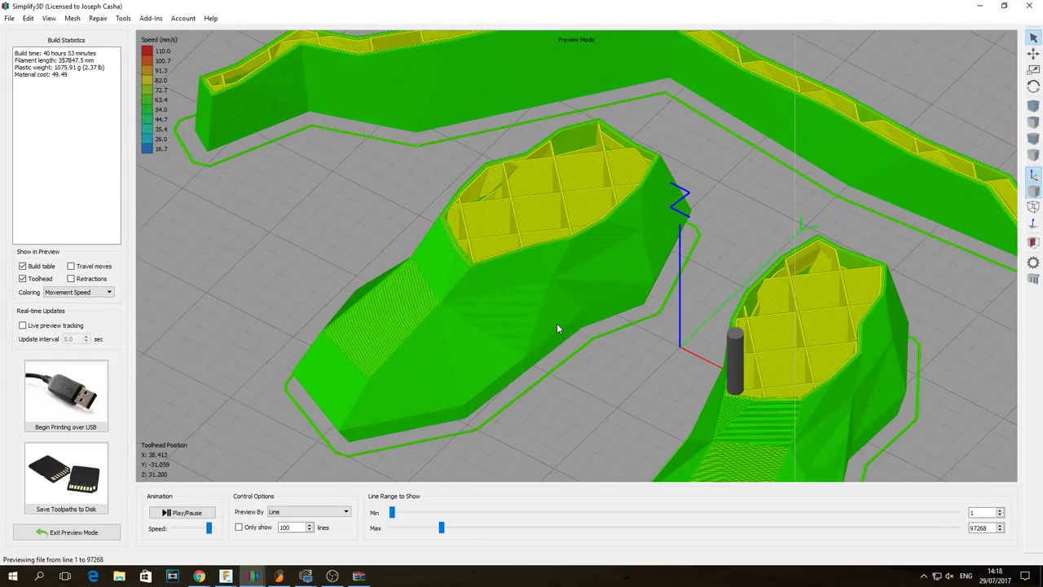
scroll(569, 372, "up", 5)
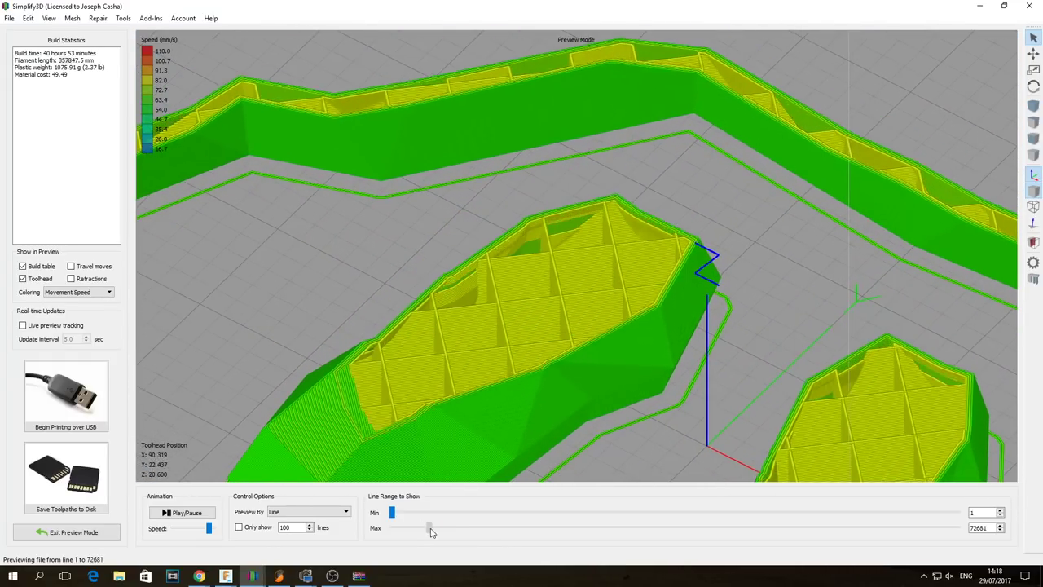
mouse_move(440, 528)
left_mouse_down()
mouse_move(481, 536)
mouse_move(459, 534)
left_mouse_up()
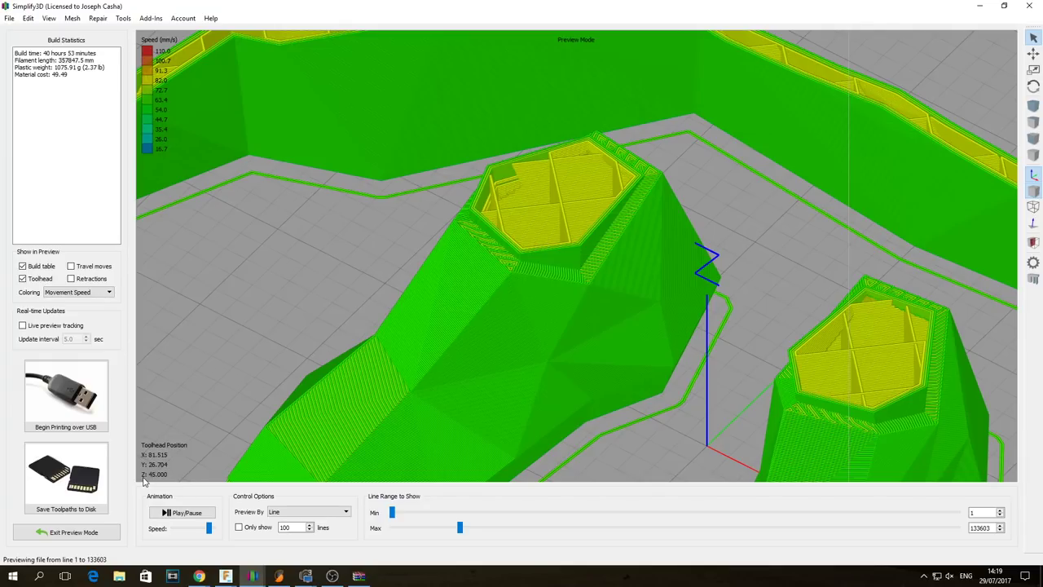
Step: Raise the preview through the mid-body layers and shift the view down the model
left_click_drag(460, 527, 619, 529)
scroll(684, 332, "up", 6)
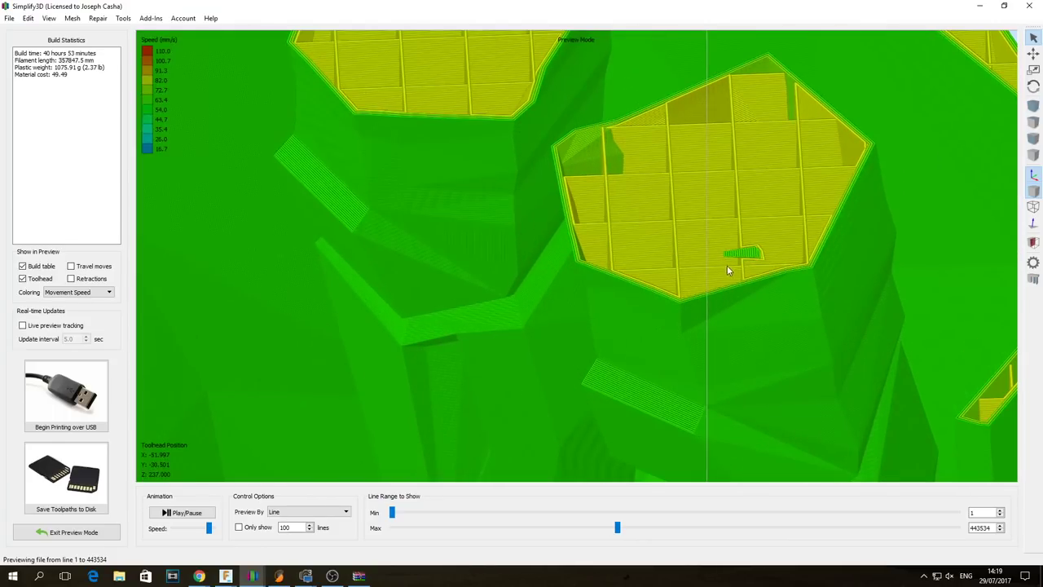
scroll(700, 187, "down", 2)
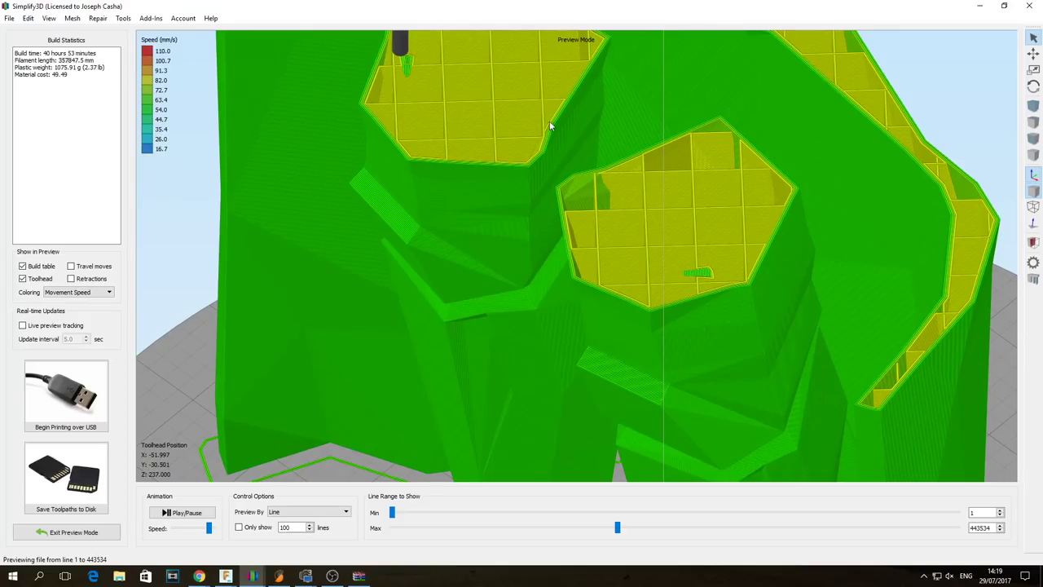
scroll(693, 303, "down", 1)
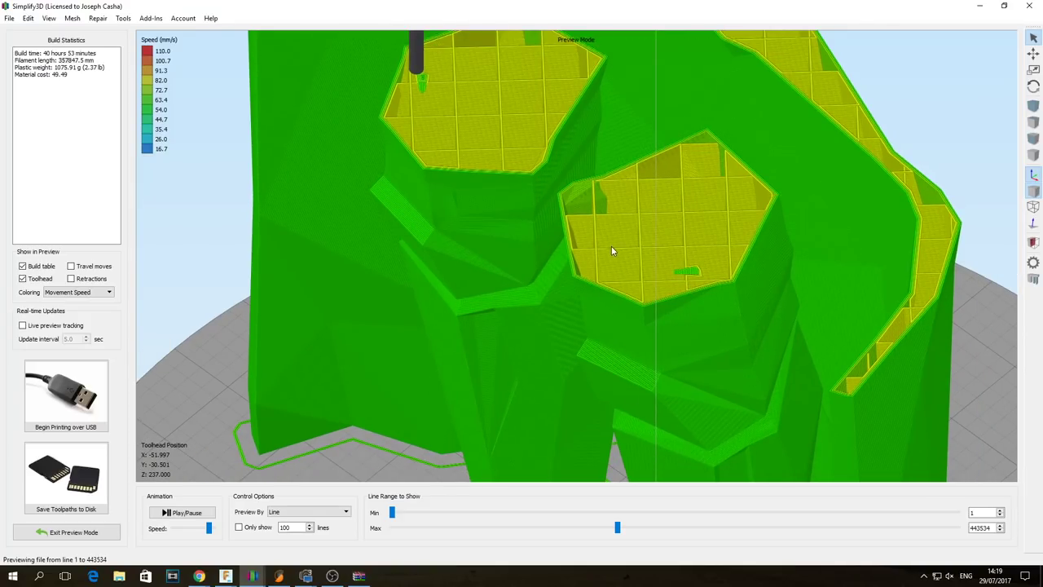
right_click_drag(613, 251, 597, 354)
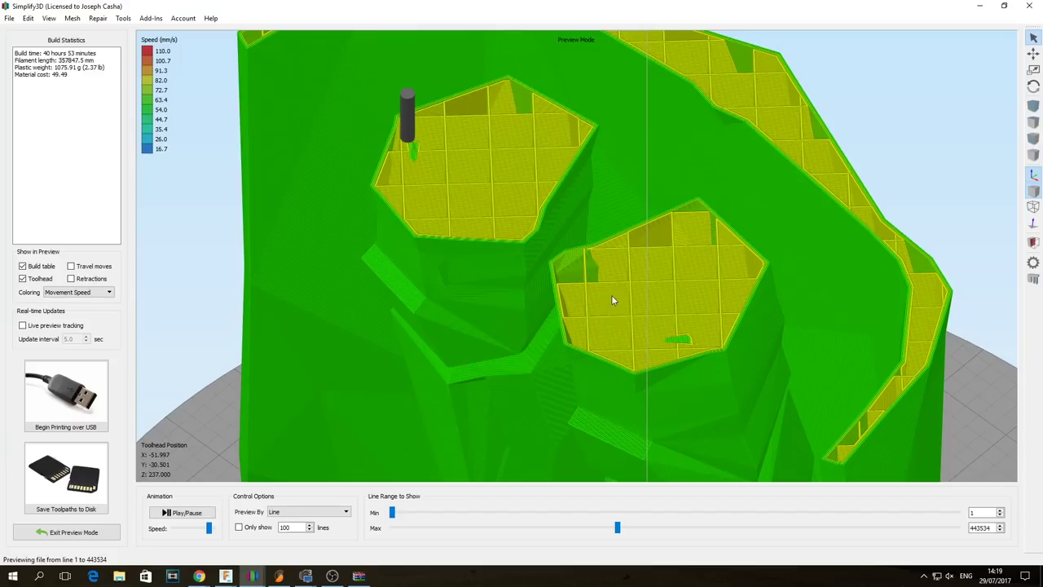
Step: Extend the preview to line 1026006 at Z 456.2 mm, showing the helmet's top grid infill
left_click_drag(617, 528, 615, 529)
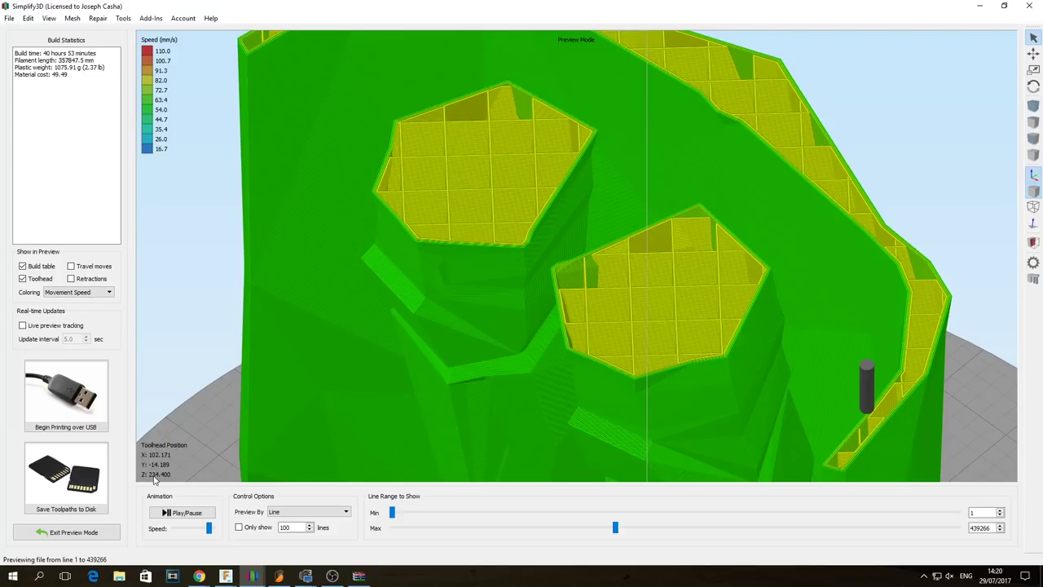
left_click_drag(614, 528, 621, 534)
scroll(640, 444, "up", 5)
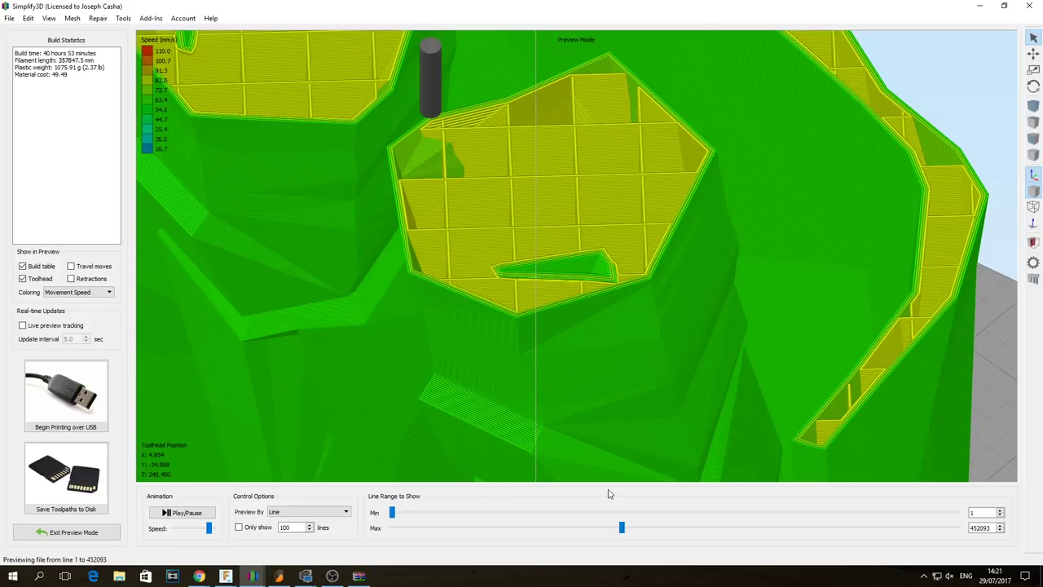
left_click_drag(623, 528, 914, 530)
scroll(596, 361, "down", 6)
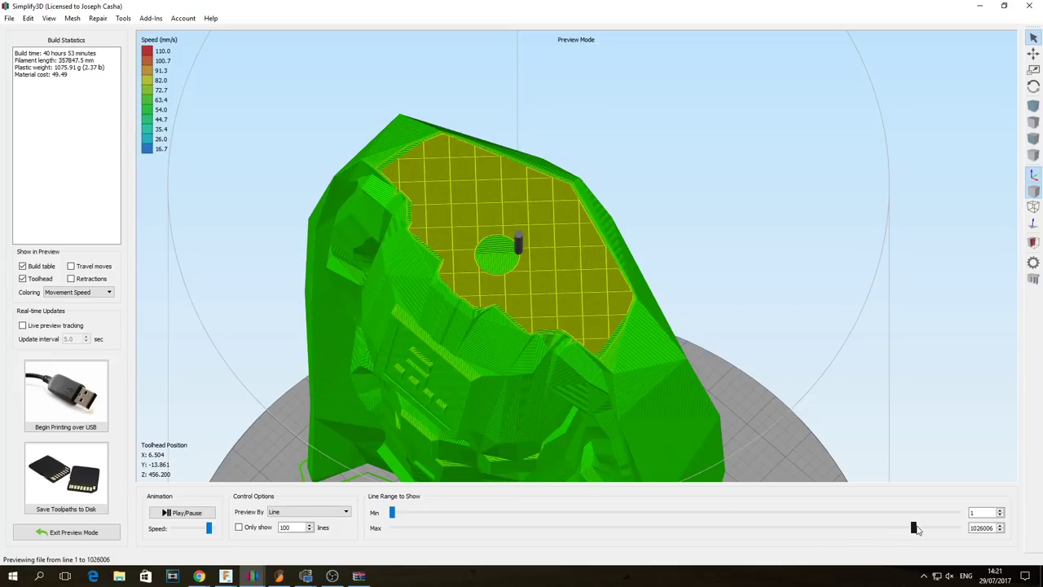
Step: Step the Max line slider back and forth through the uppermost layers around the neck opening
left_click_drag(916, 531, 910, 530)
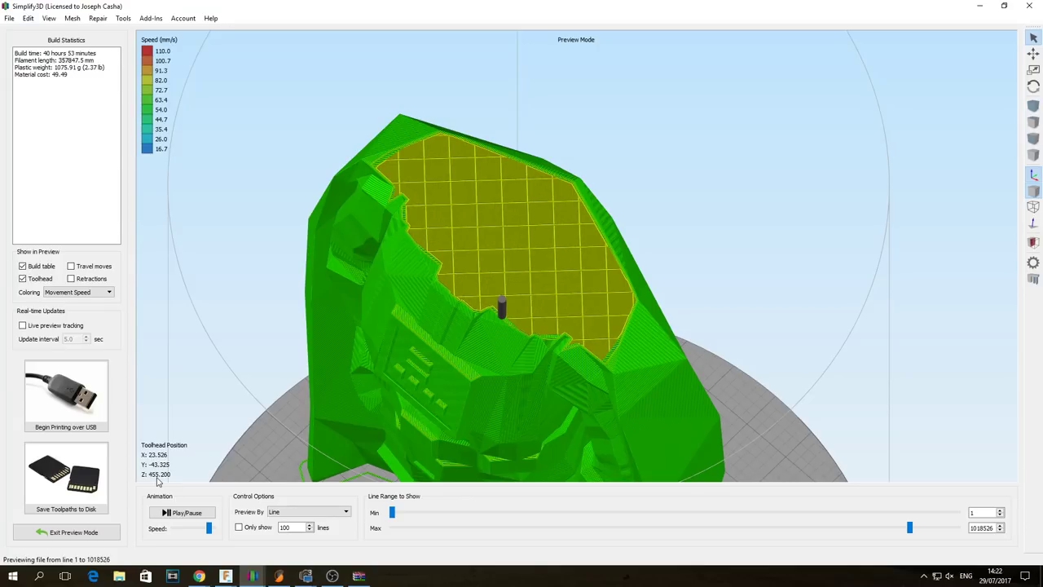
left_click_drag(909, 528, 924, 535)
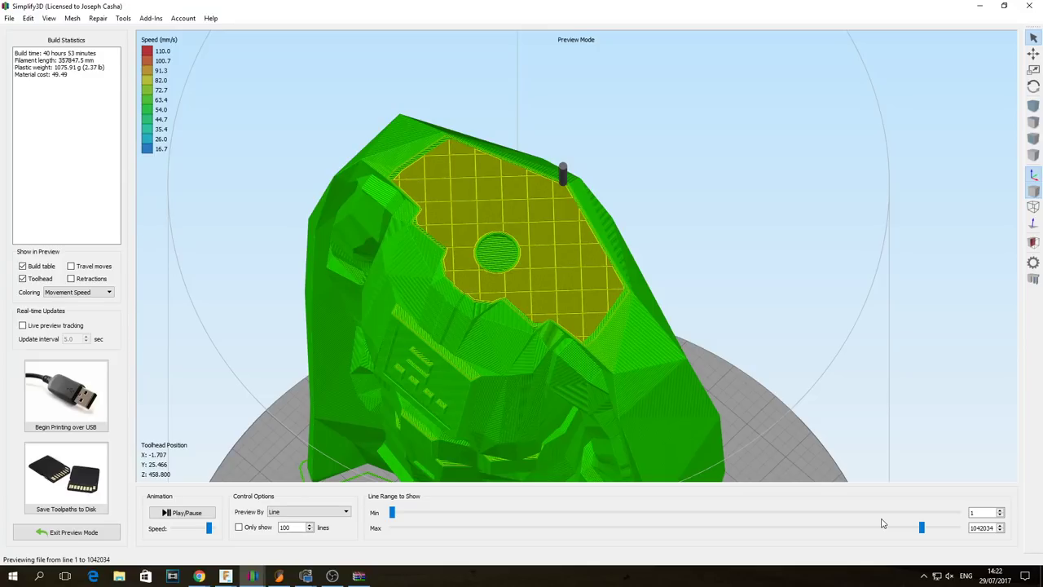
left_click_drag(922, 527, 939, 529)
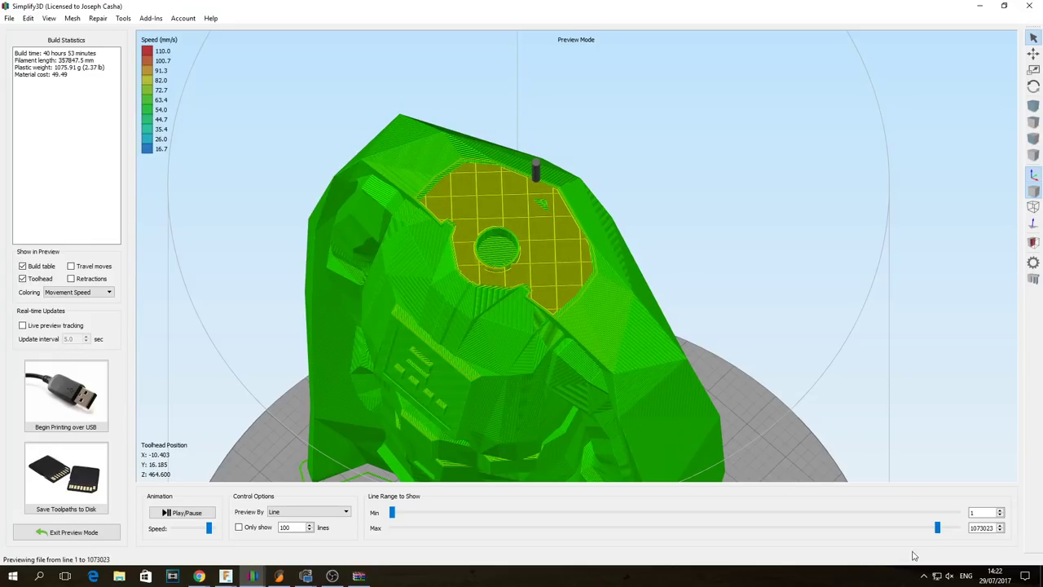
left_click_drag(937, 528, 930, 534)
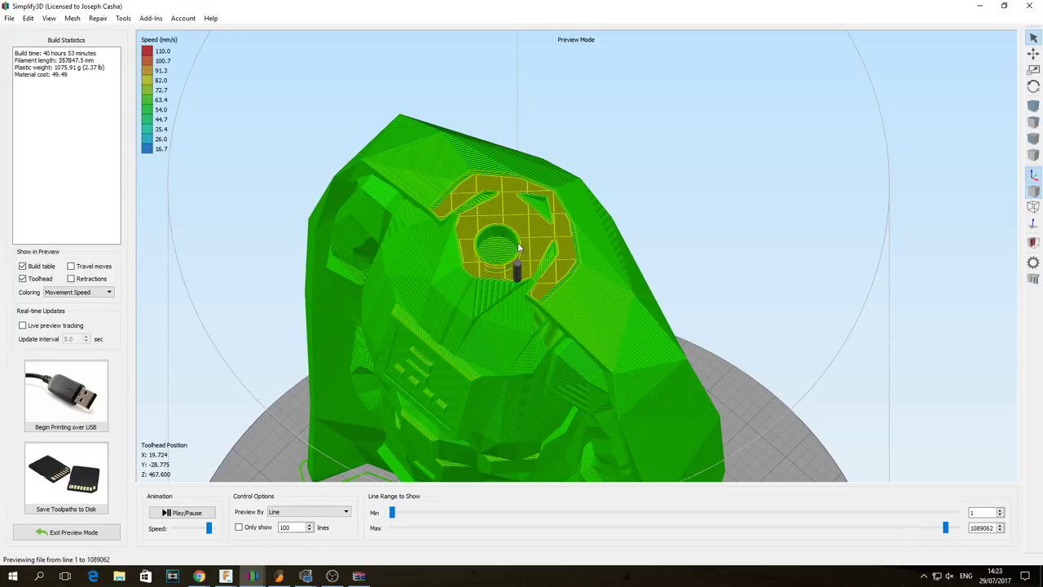
left_click(946, 528)
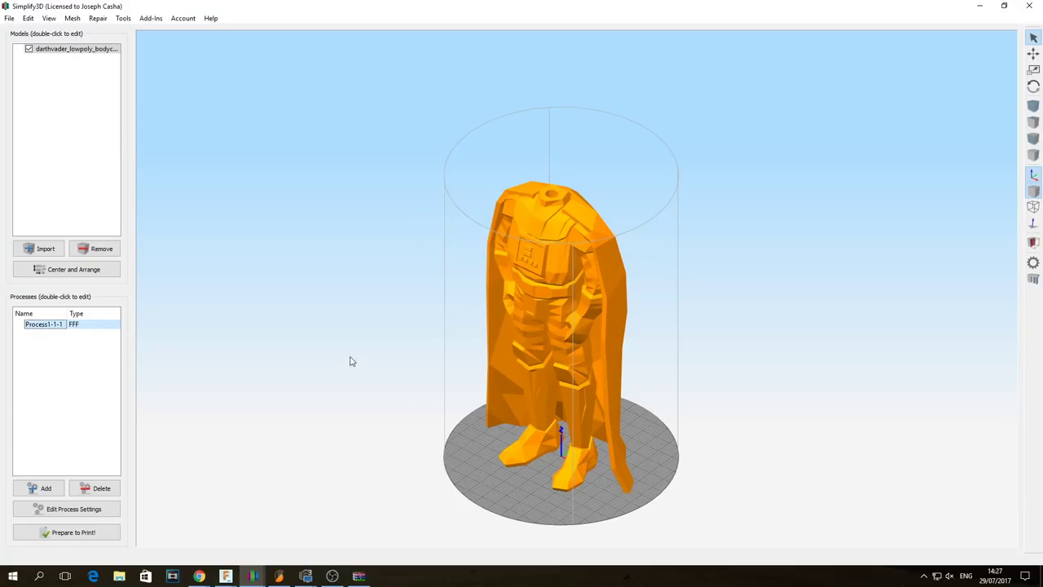
double_click(57, 325)
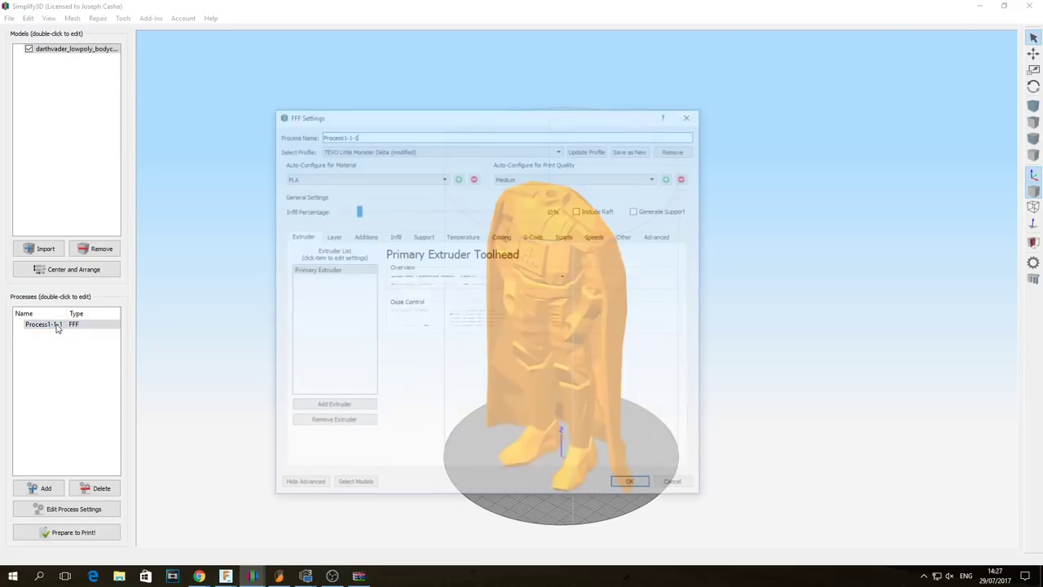
left_click(332, 236)
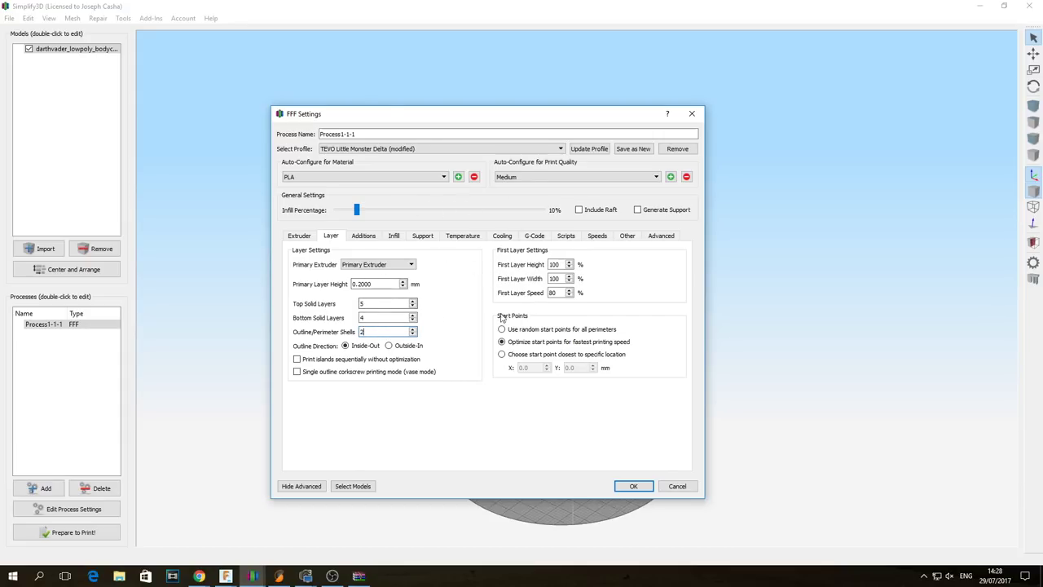
left_click(633, 486)
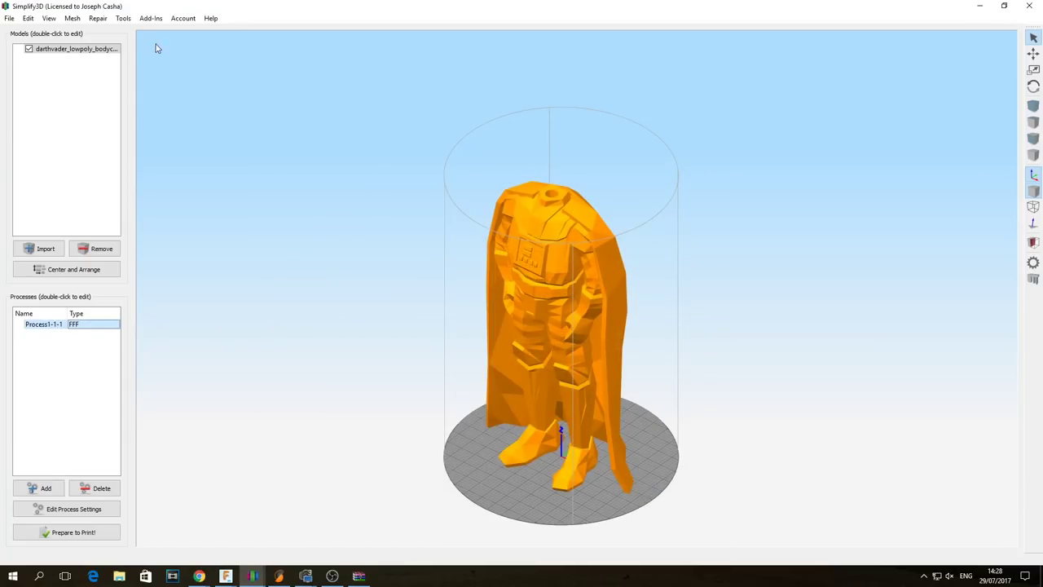
Step: In the Variable Settings Wizard, add a first split location at 45 mm
left_click(124, 19)
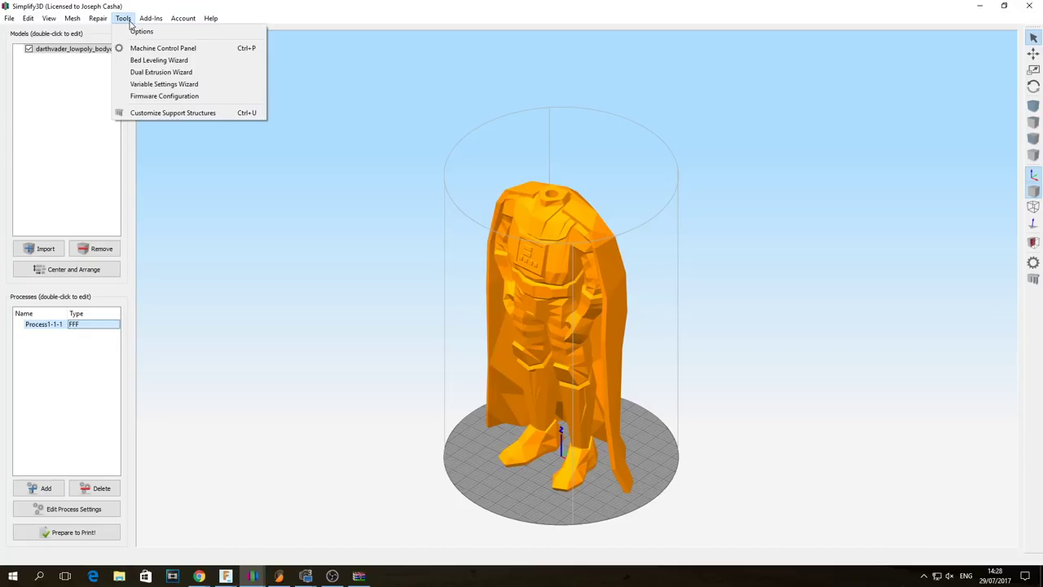
left_click(165, 87)
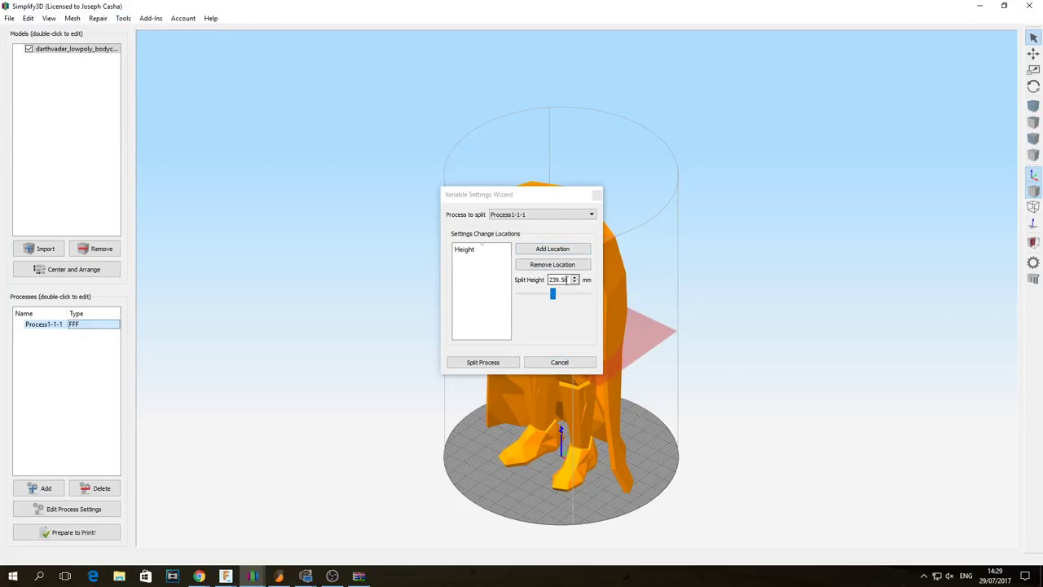
double_click(564, 279)
left_click_drag(568, 279, 506, 283)
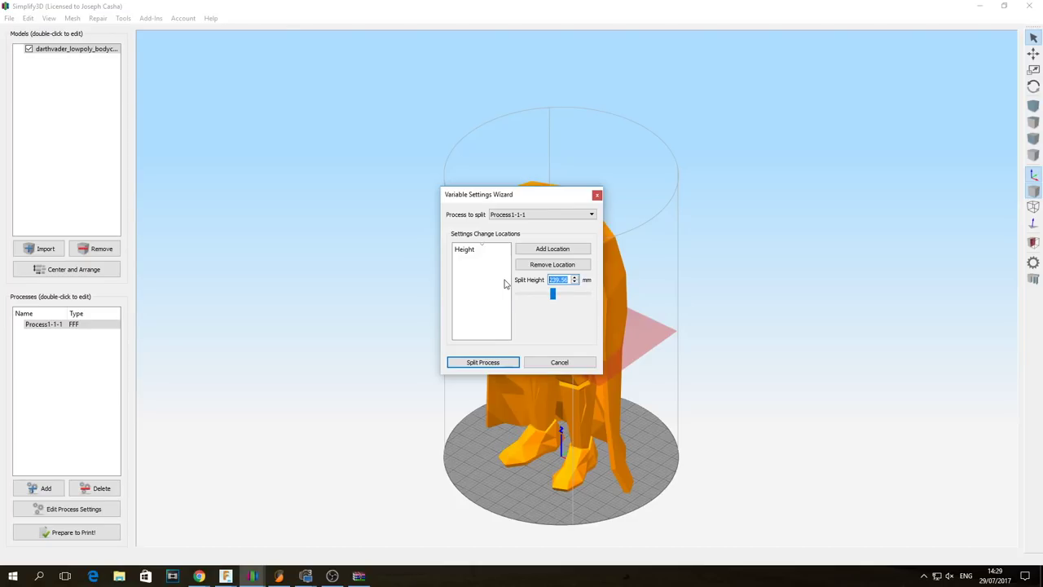
type("45")
left_click(561, 249)
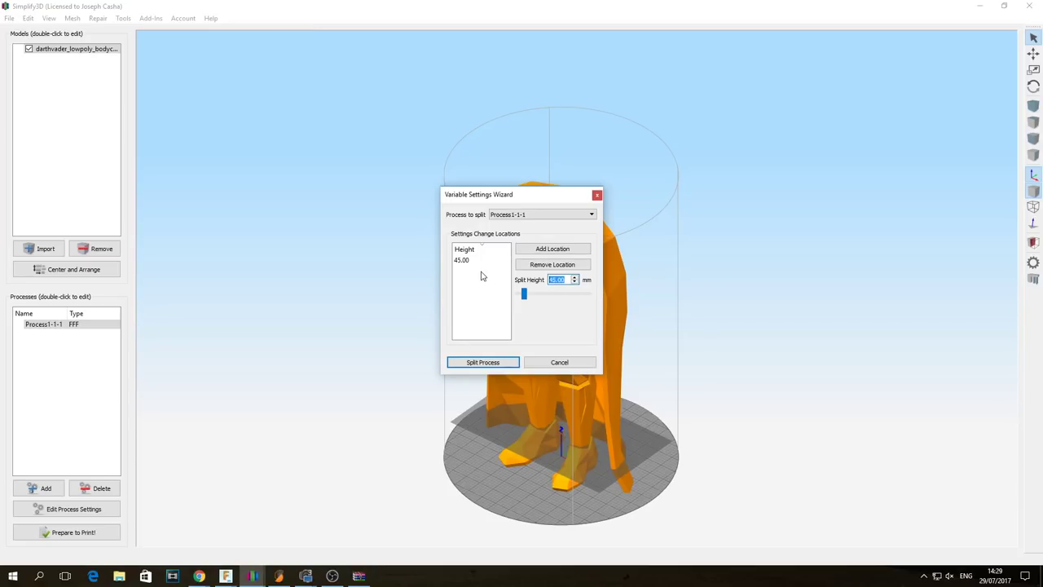
Step: Add split heights 234.4, 240.4 and 455.2 mm, then split into eight processes
type("234")
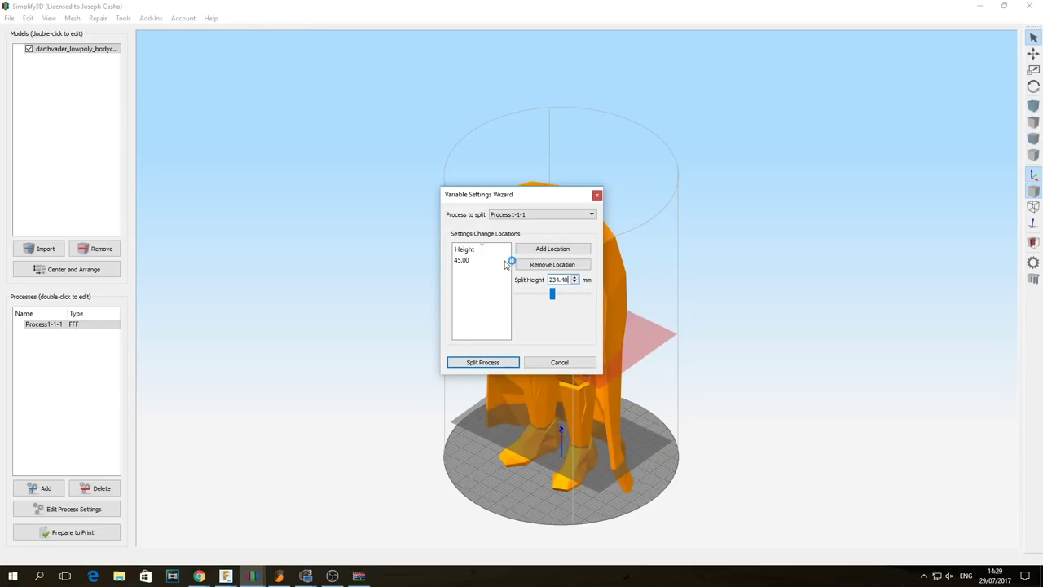
left_click(577, 248)
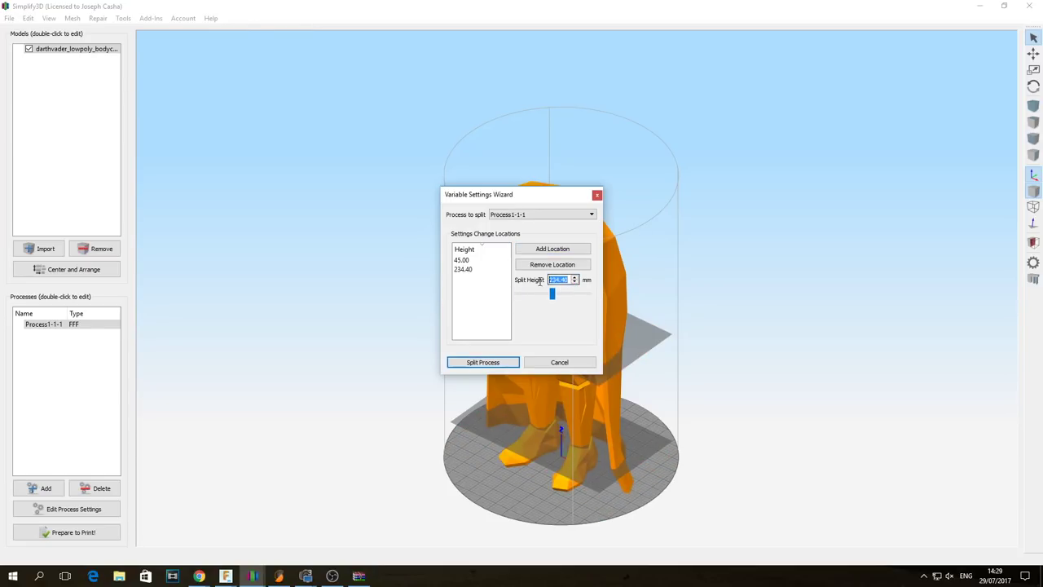
type("240")
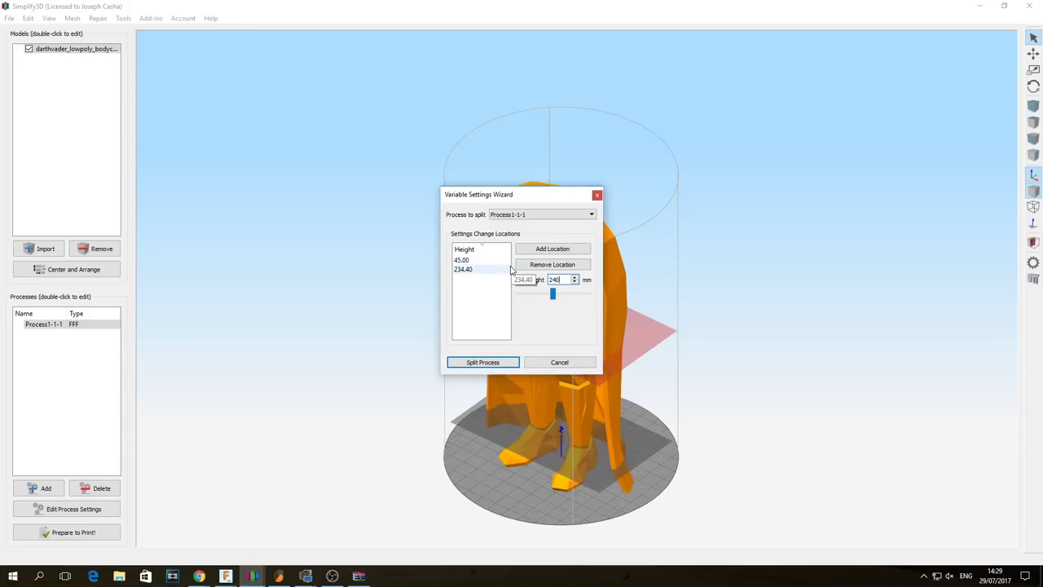
left_click(561, 249)
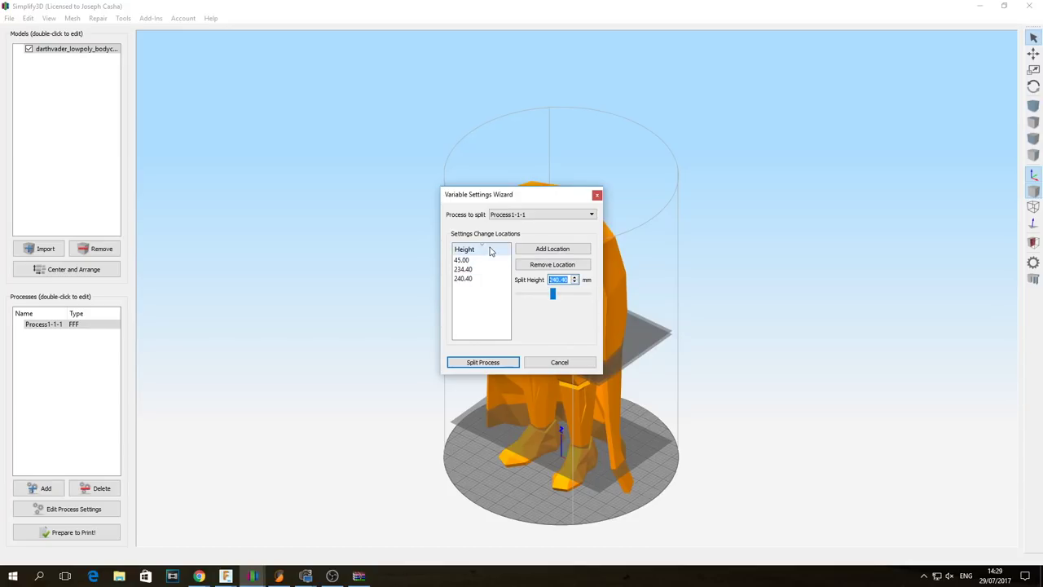
type("455.20")
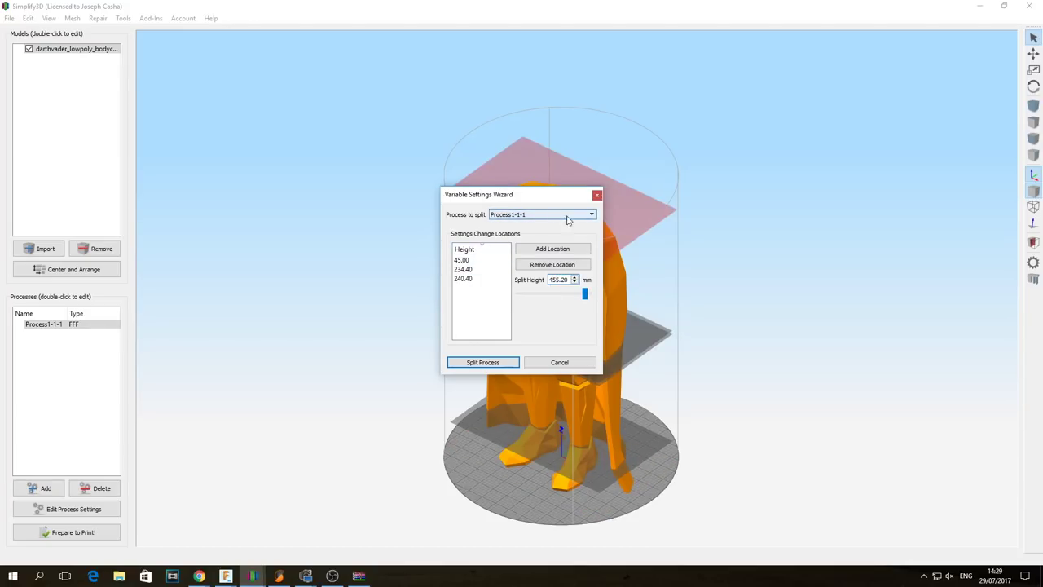
left_click(580, 250)
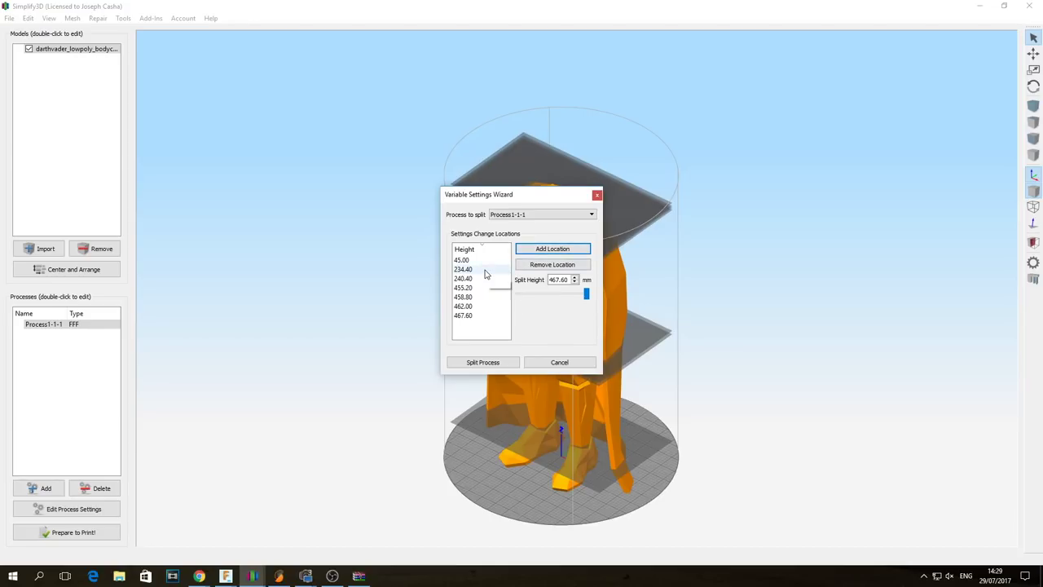
left_click(493, 364)
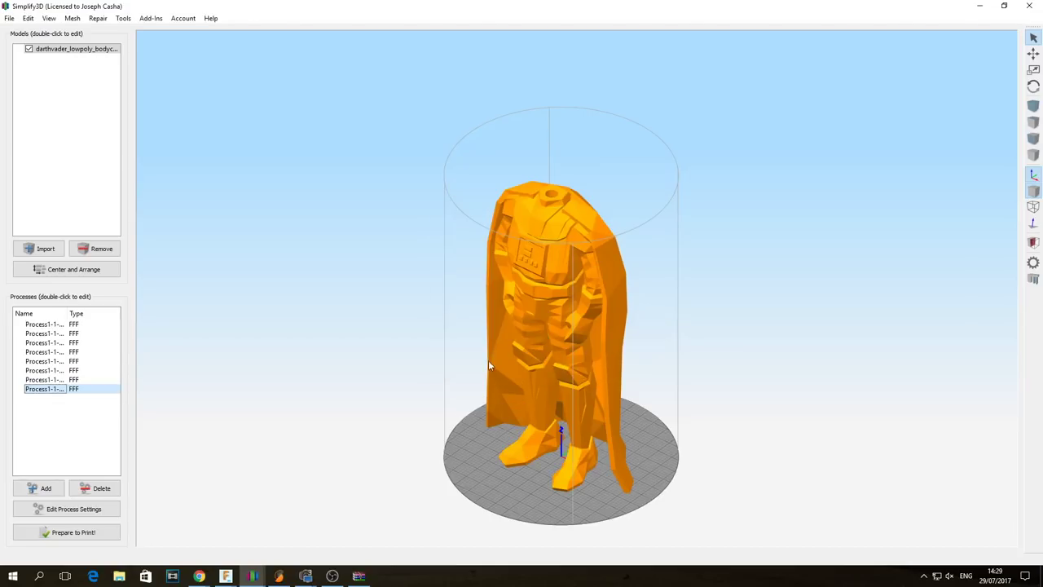
Step: Widen the Name column to show Process1-1-1-1 to -8 and open Process1-1-1-1's FFF Settings
left_click(47, 334)
left_click(47, 342)
left_click(47, 361)
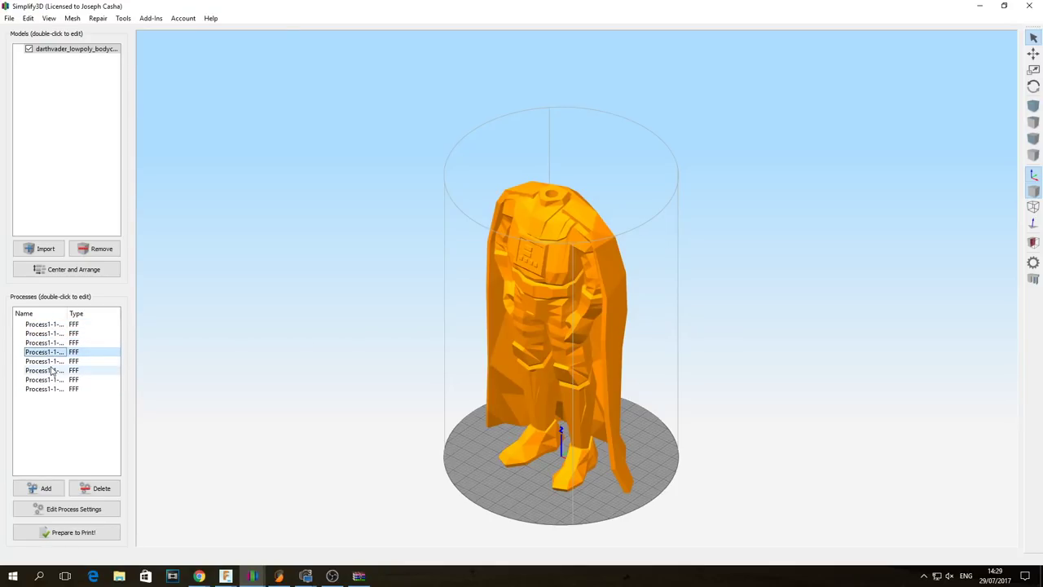
left_click(47, 389)
left_click_drag(66, 314, 83, 314)
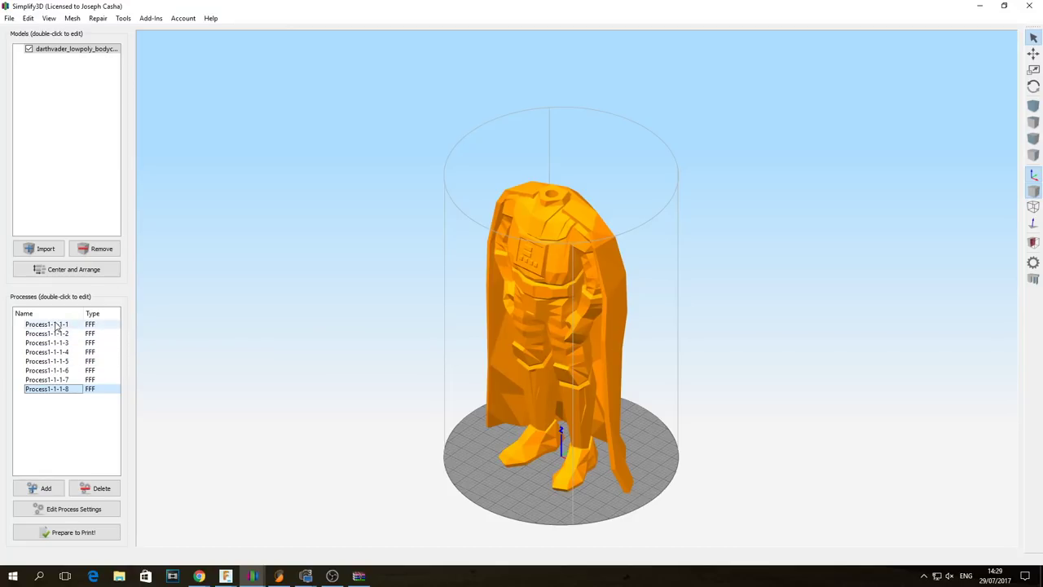
double_click(56, 325)
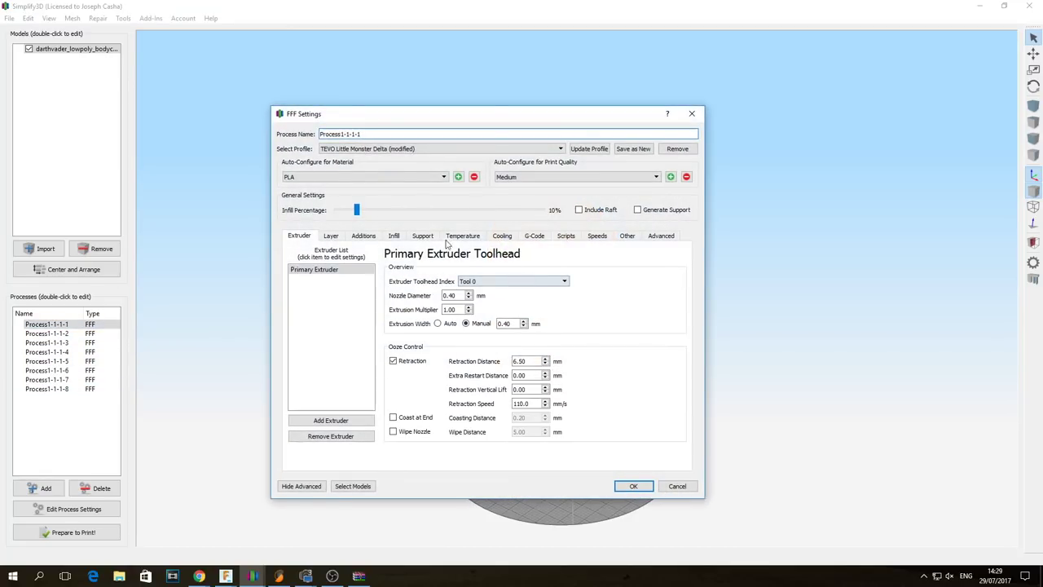
Step: Review the infill and layer settings of Process1-1-1-1 and Process1-1-1-2 without changing them
left_click(397, 237)
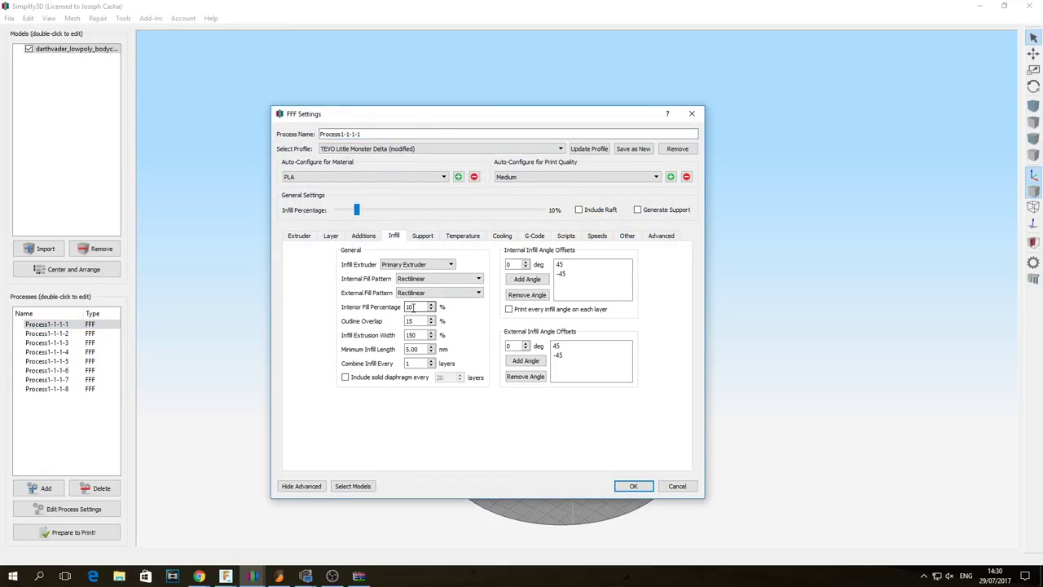
left_click(330, 237)
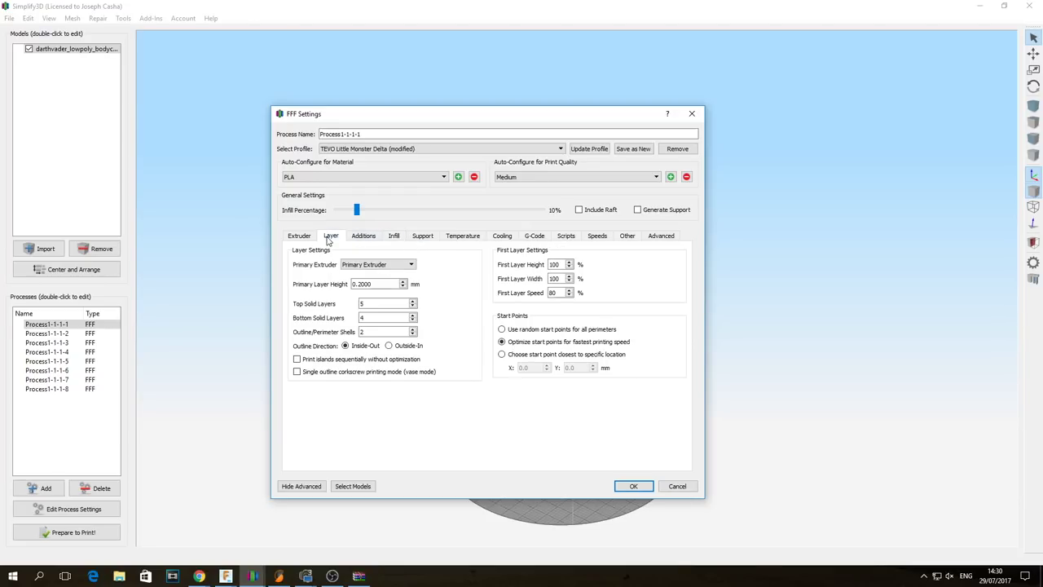
left_click(677, 486)
double_click(47, 333)
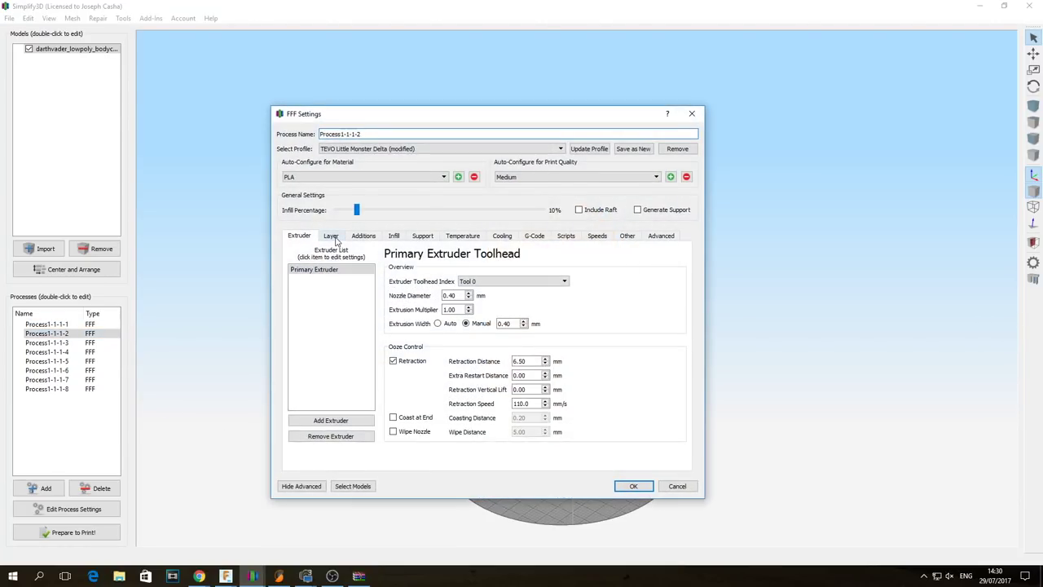
left_click(330, 235)
left_click(677, 486)
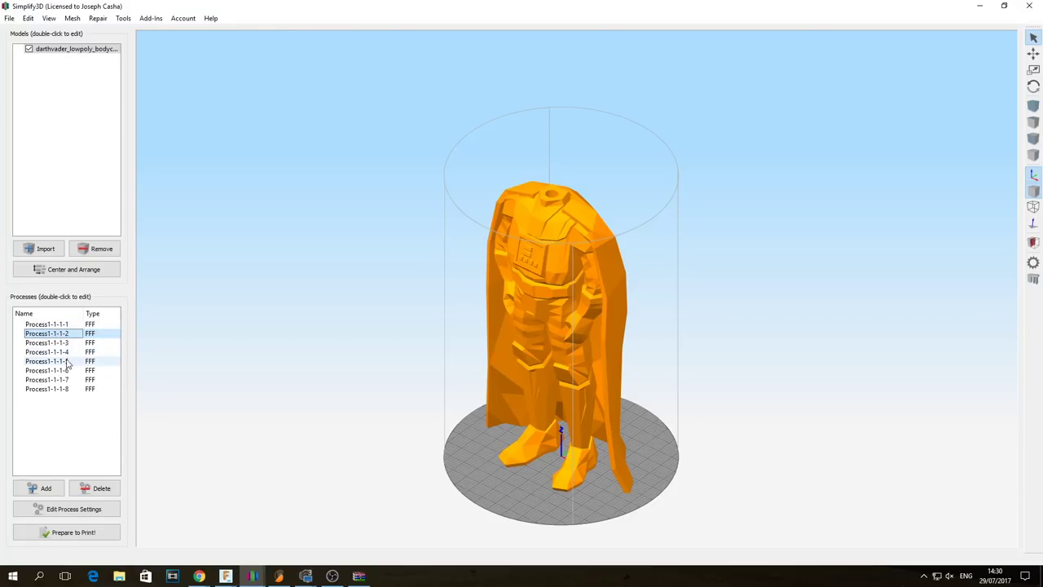
Step: Recheck Process1-1-1-1's infill, then bring up Process1-1-1-2's settings beside the model
double_click(49, 325)
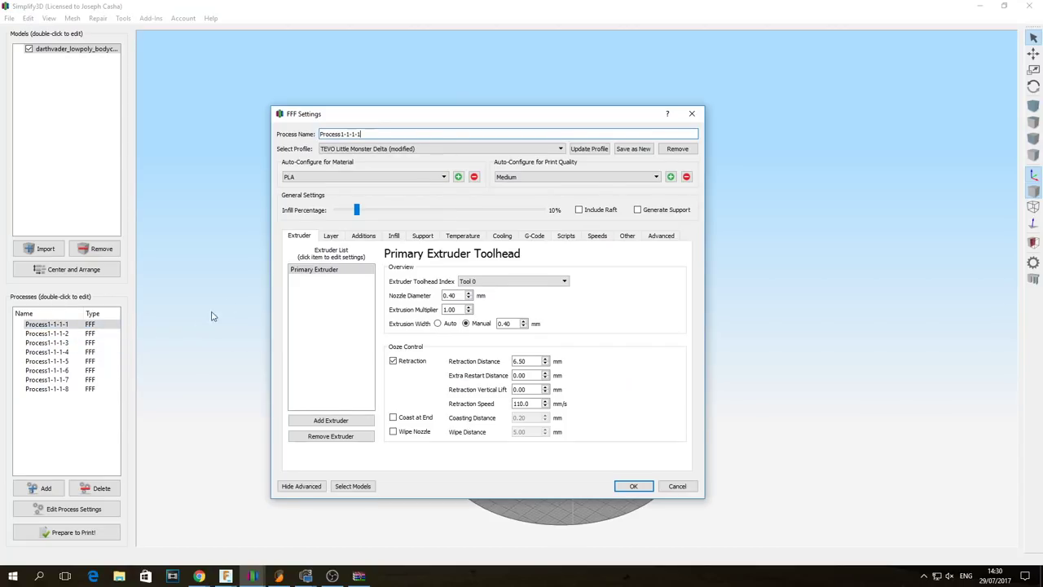
left_click(393, 235)
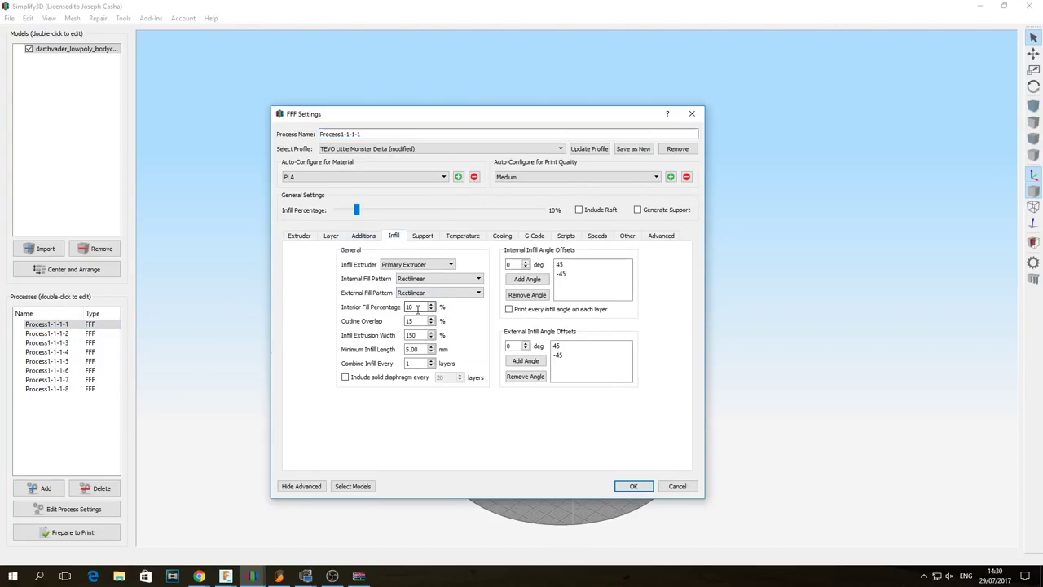
left_click(633, 486)
double_click(47, 333)
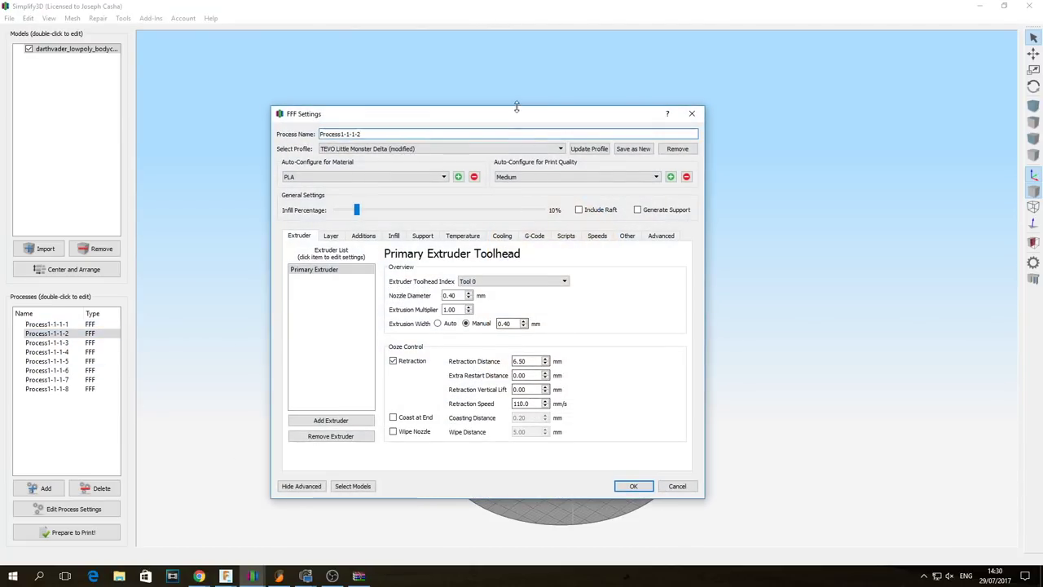
left_click_drag(515, 119, 288, 114)
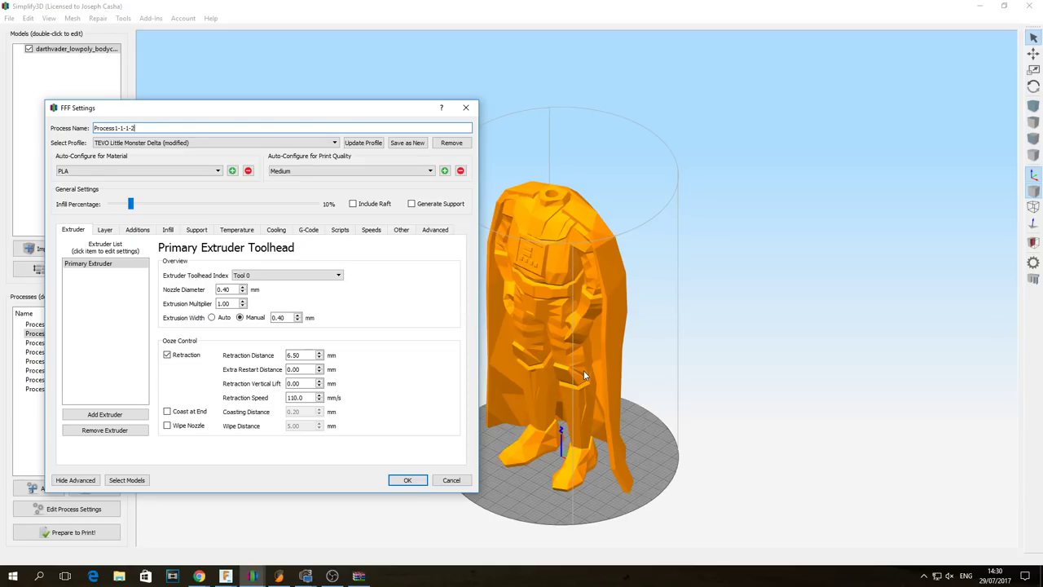
Step: Edit the interior fill percentage of Process1-1-1-2 and save it
left_click(109, 231)
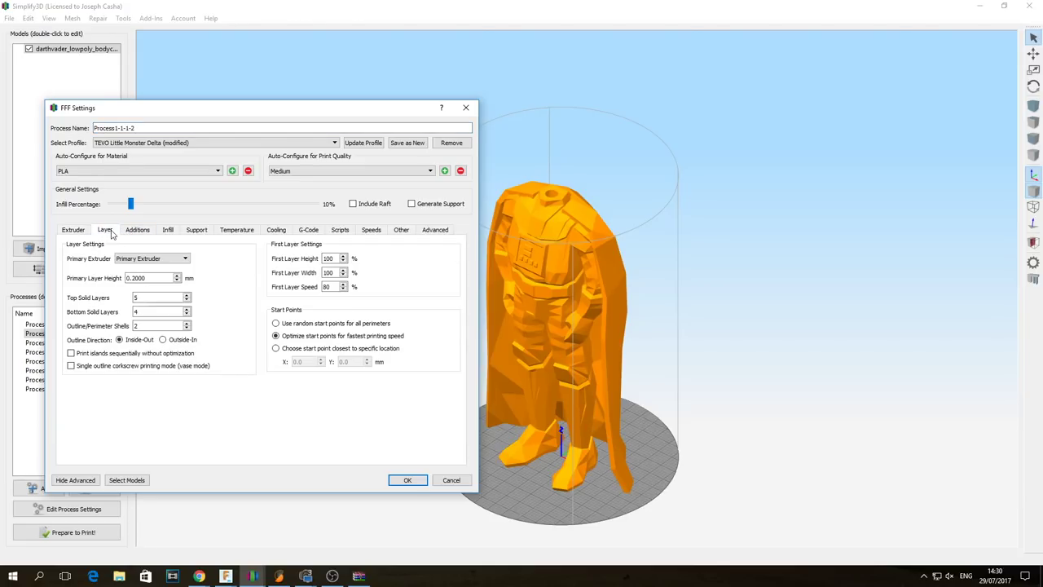
left_click(168, 229)
double_click(184, 301)
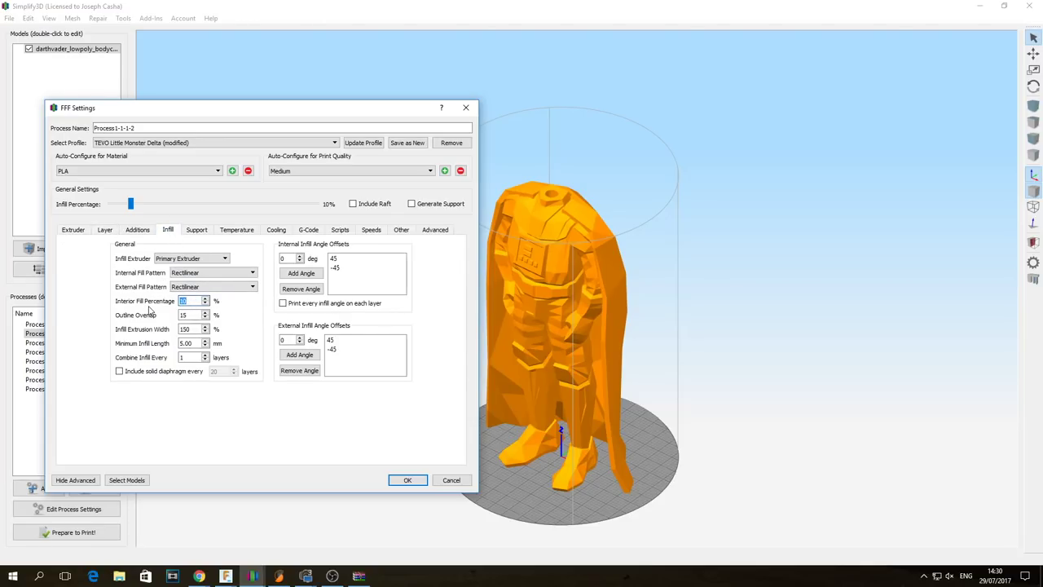
left_click(407, 480)
Step: Set Process1-1-1-3's interior fill percentage to 15% and save it
double_click(55, 343)
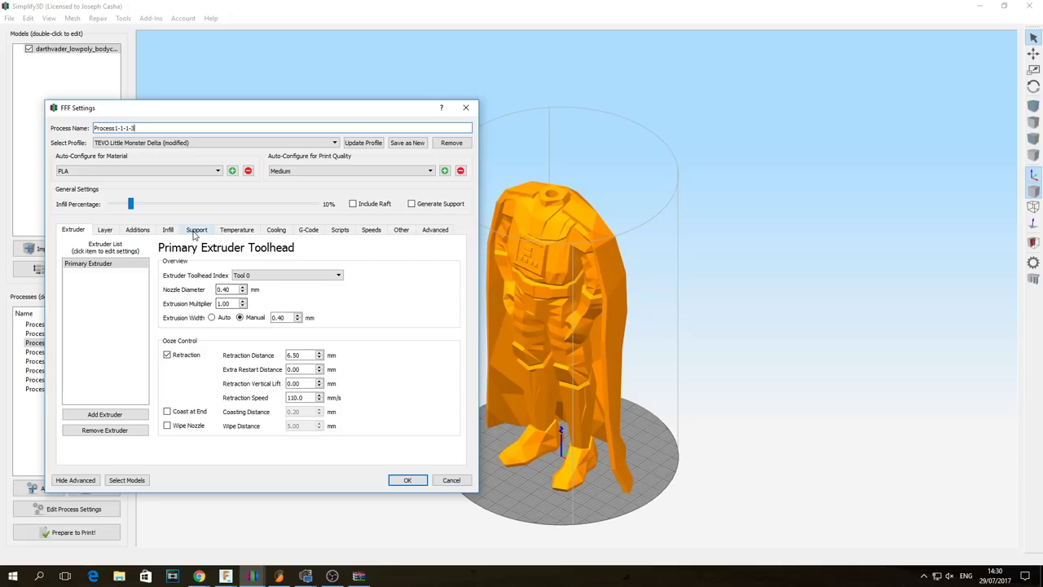
left_click(167, 229)
left_click_drag(196, 299, 105, 304)
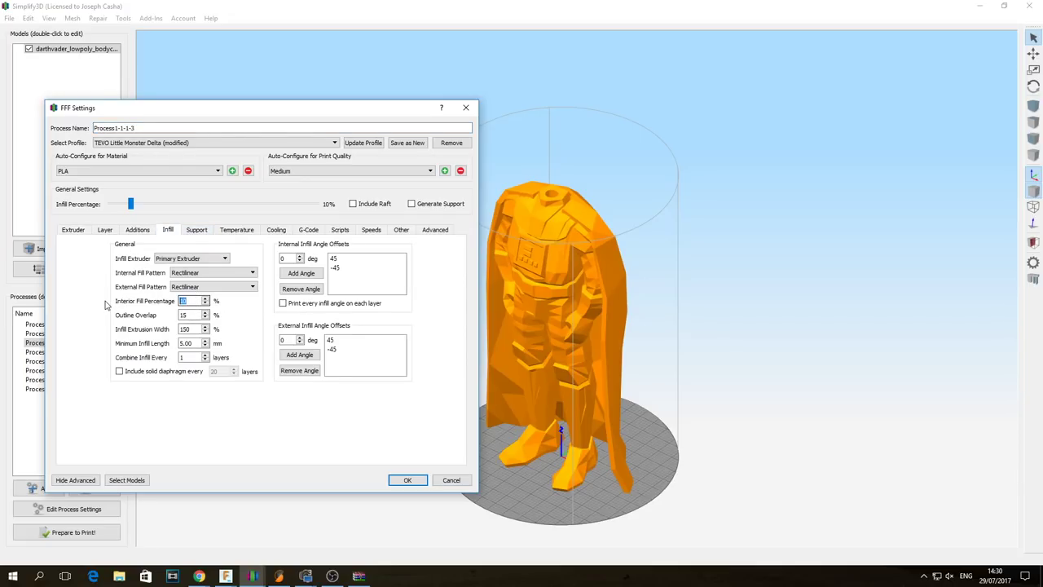
left_click(408, 480)
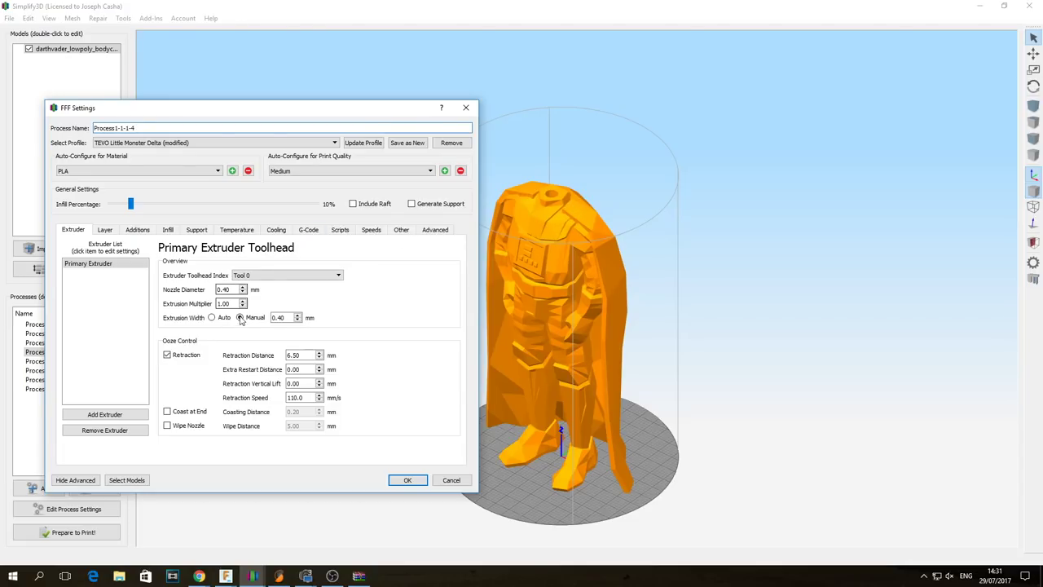
Step: Check Process1-1-1-4's infill and set Process1-1-1-5's interior fill to 15%
left_click(168, 229)
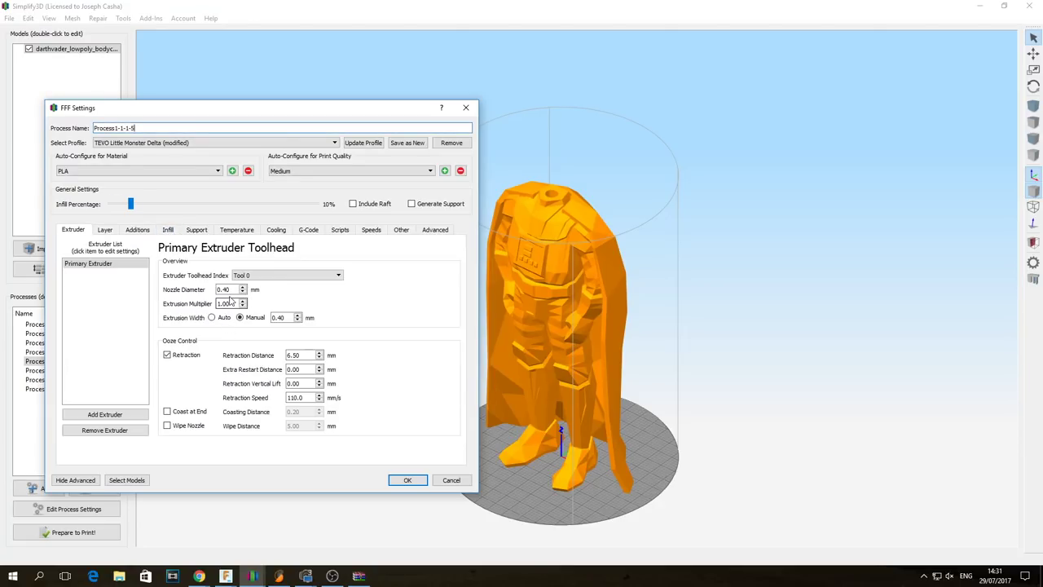
left_click(168, 229)
double_click(193, 301)
type("15")
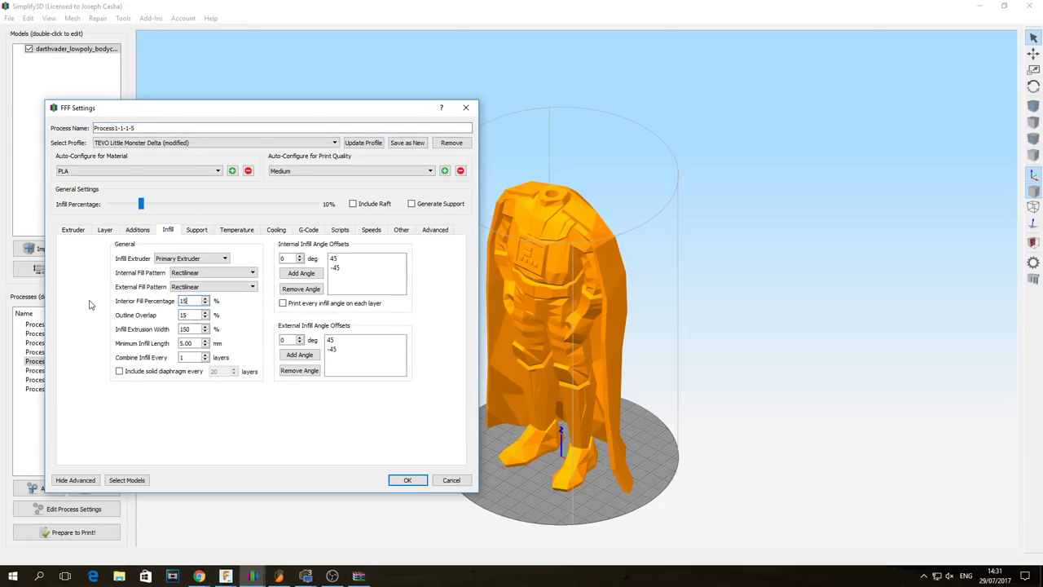
left_click(407, 480)
Step: Set Process1-1-1-6's interior fill percentage to 10%
double_click(34, 370)
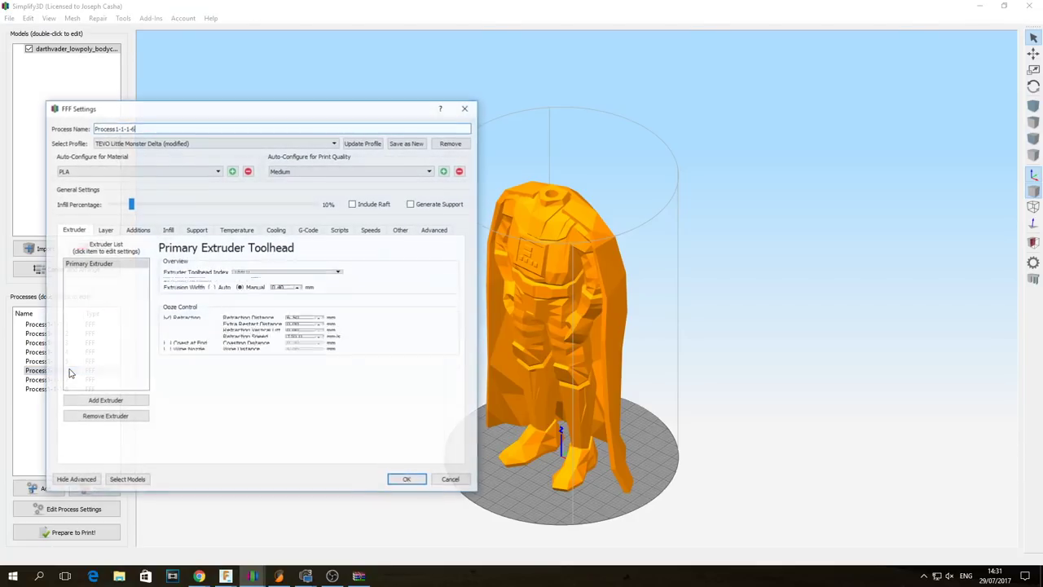
left_click(167, 230)
double_click(193, 301)
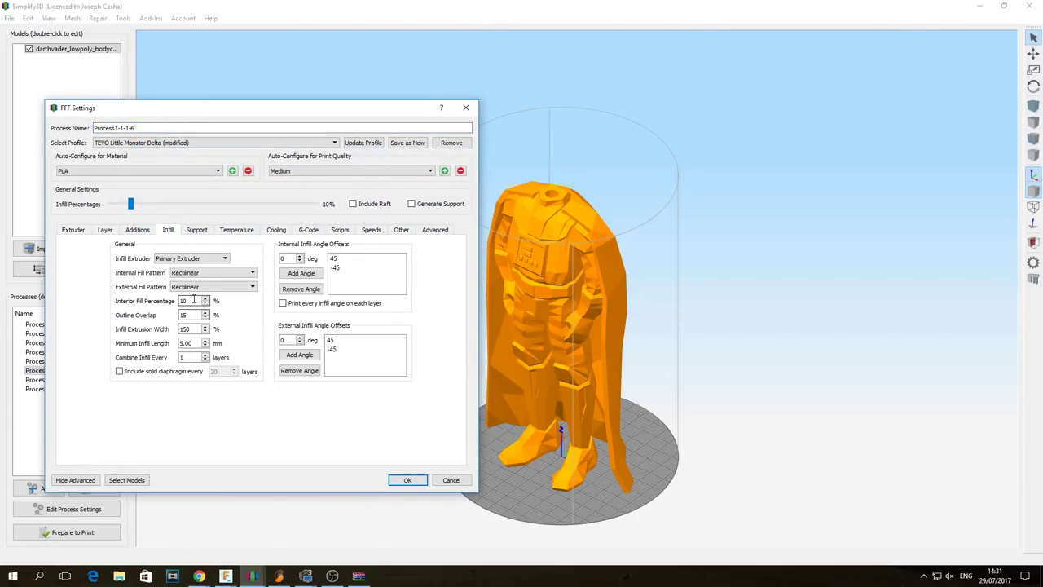
type("10")
left_click(407, 480)
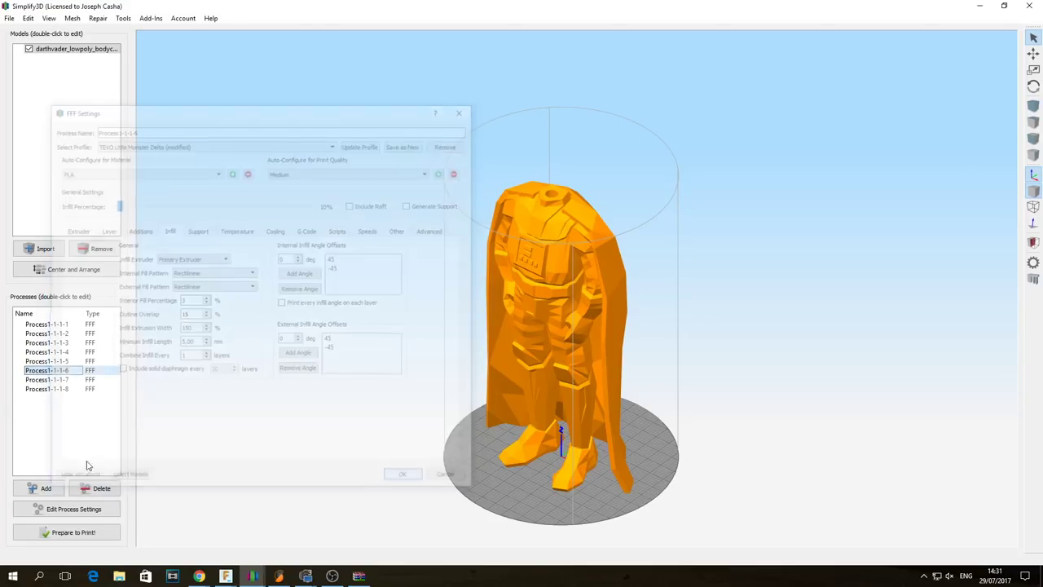
Step: Set Process1-1-1-7's interior fill percentage to 15%
double_click(34, 380)
left_click(168, 230)
type("15")
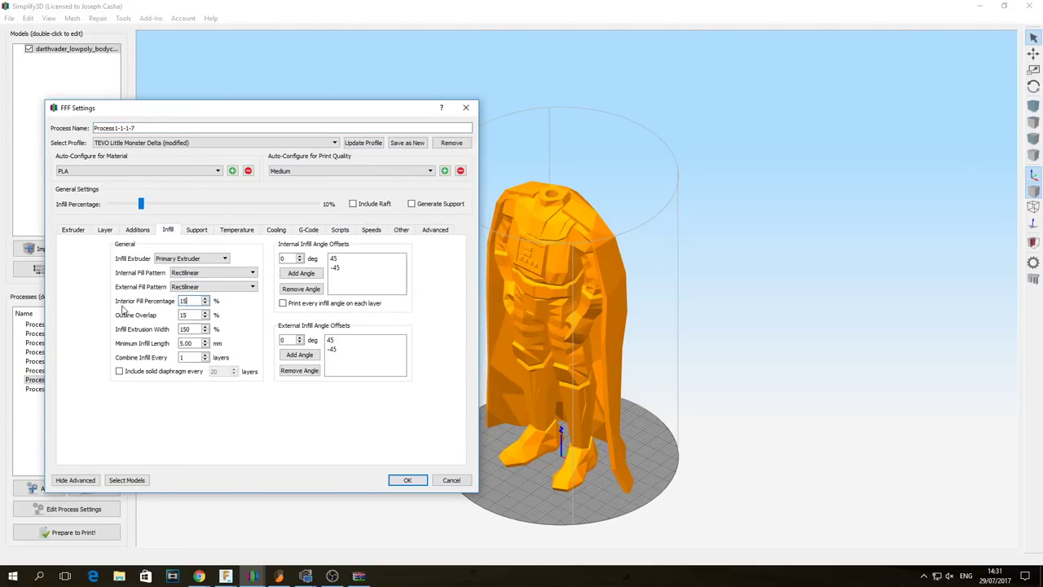
left_click(407, 480)
Step: Enter 5% interior fill for Process1-1-1-8
double_click(50, 388)
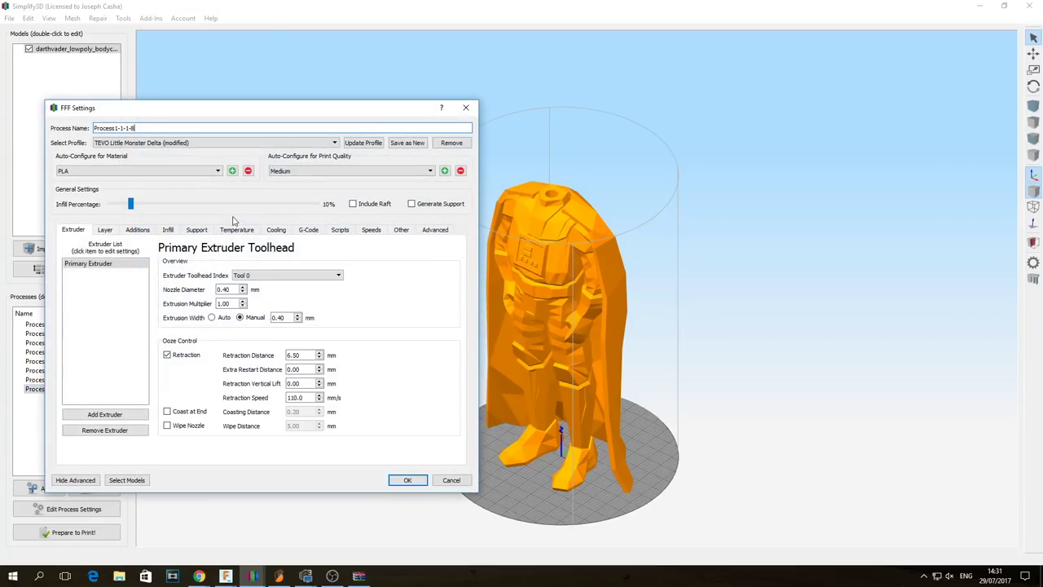
left_click(167, 231)
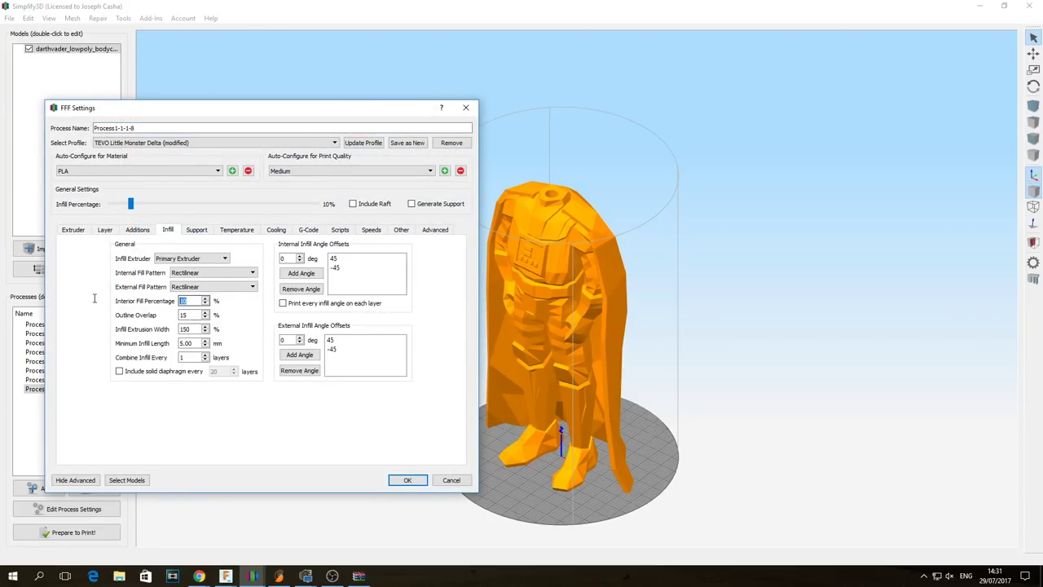
type("5")
Step: Save Process1-1-1-8 and slice all eight processes, estimating a 30 h 38 min build
left_click(408, 480)
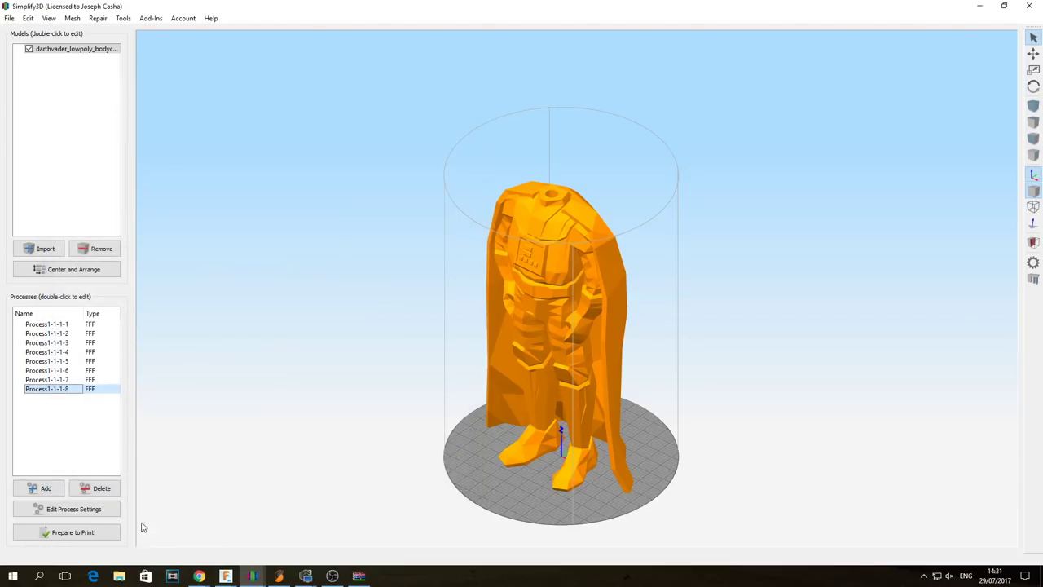
left_click(98, 536)
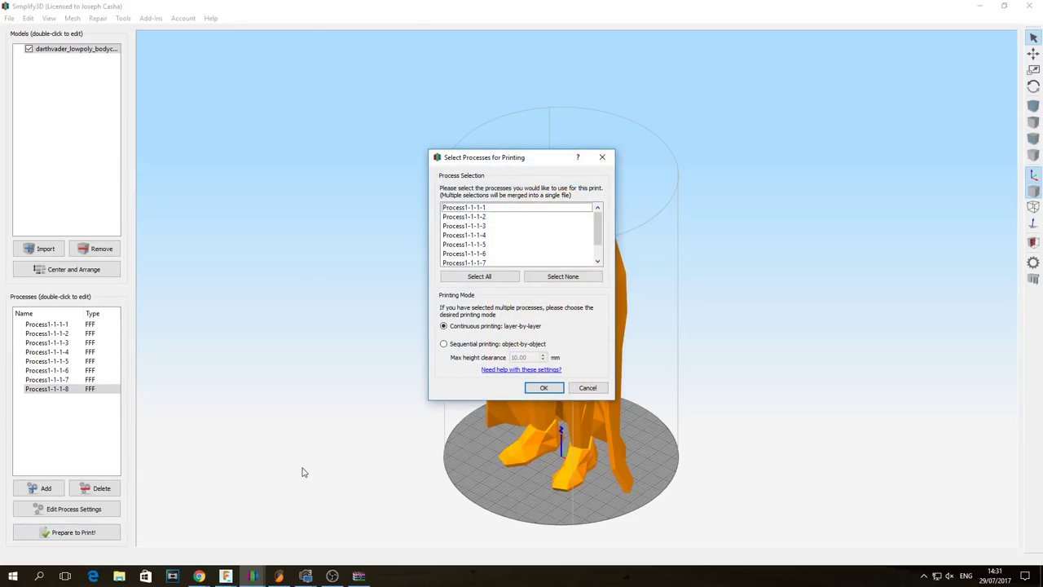
left_click(489, 278)
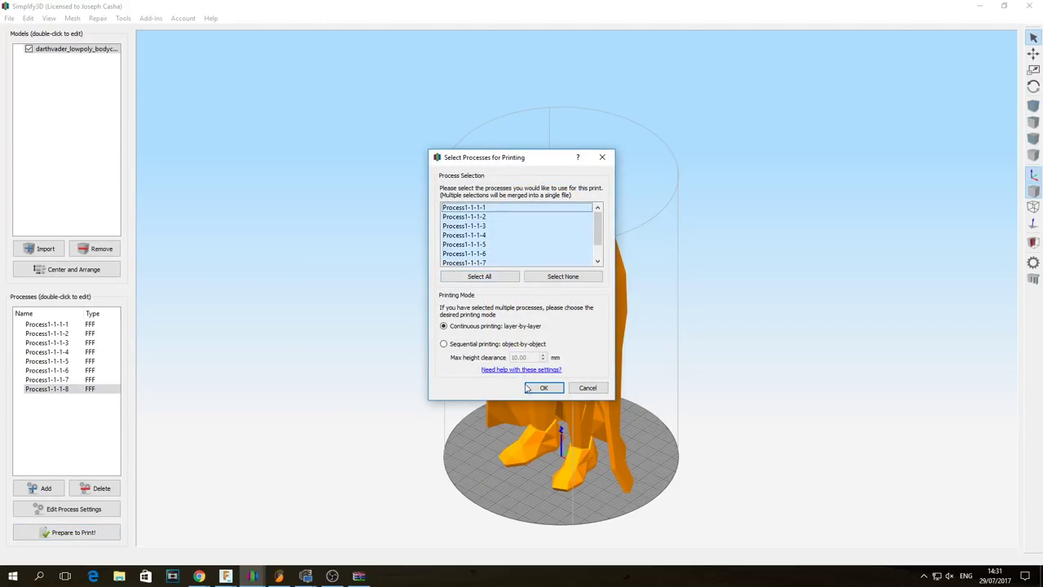
left_click(544, 388)
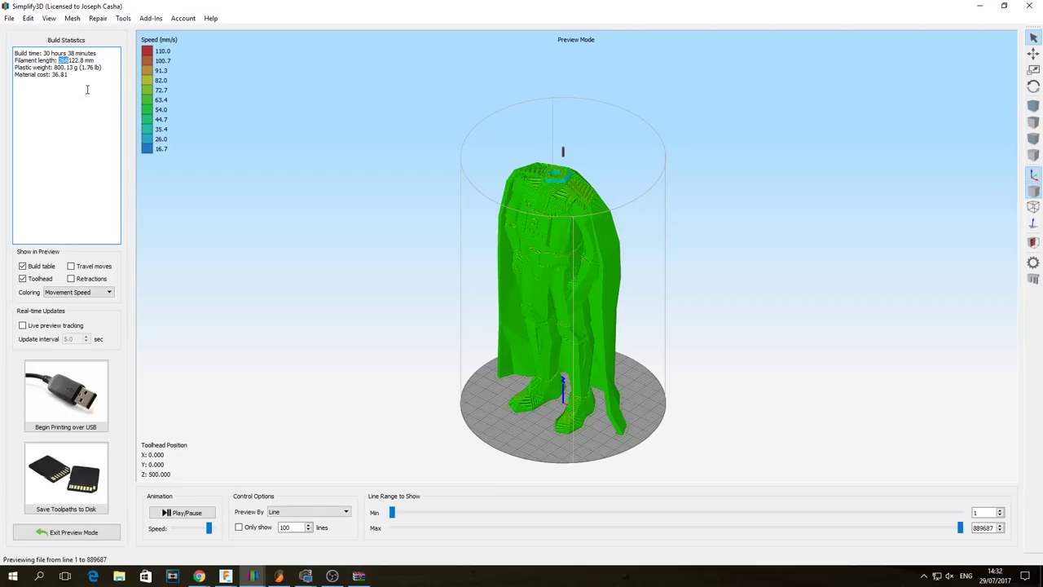
Step: Orbit the preview to a top view and limit it to the first few layers
scroll(661, 337, "up", 2)
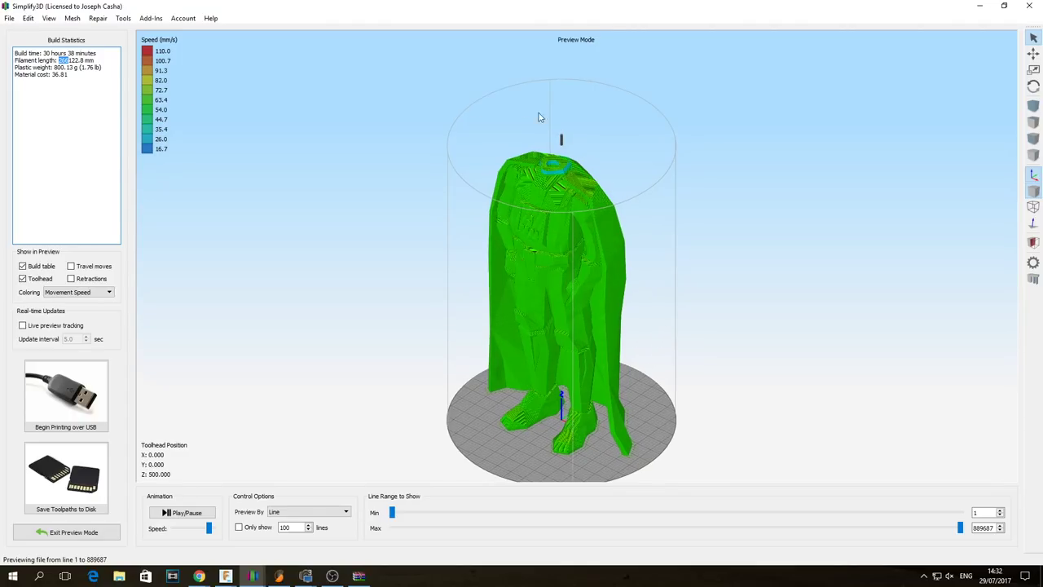
left_click_drag(683, 300, 534, 531)
scroll(396, 380, "down", 3)
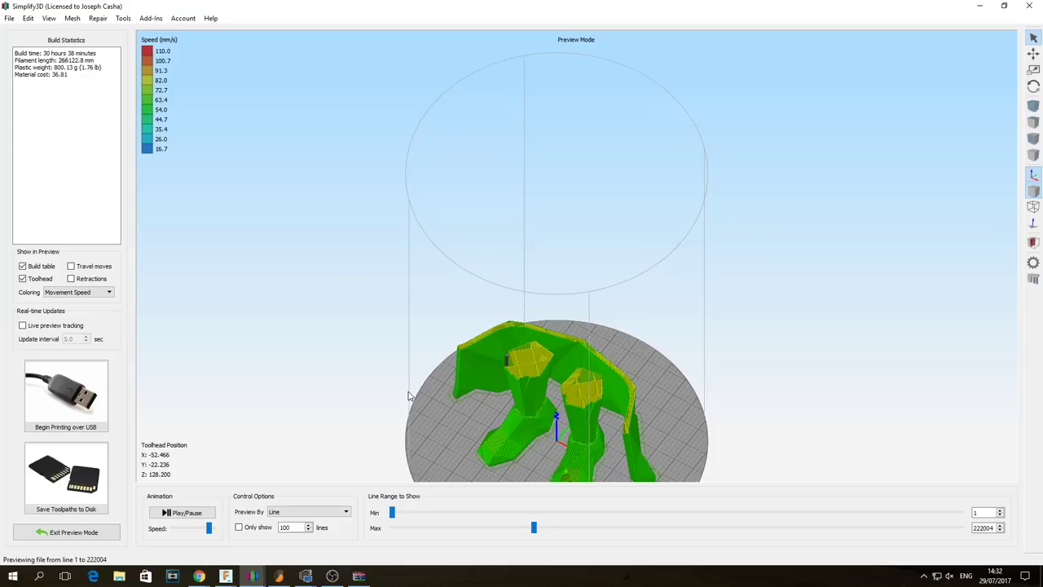
scroll(466, 235, "up", 5)
scroll(467, 261, "down", 1)
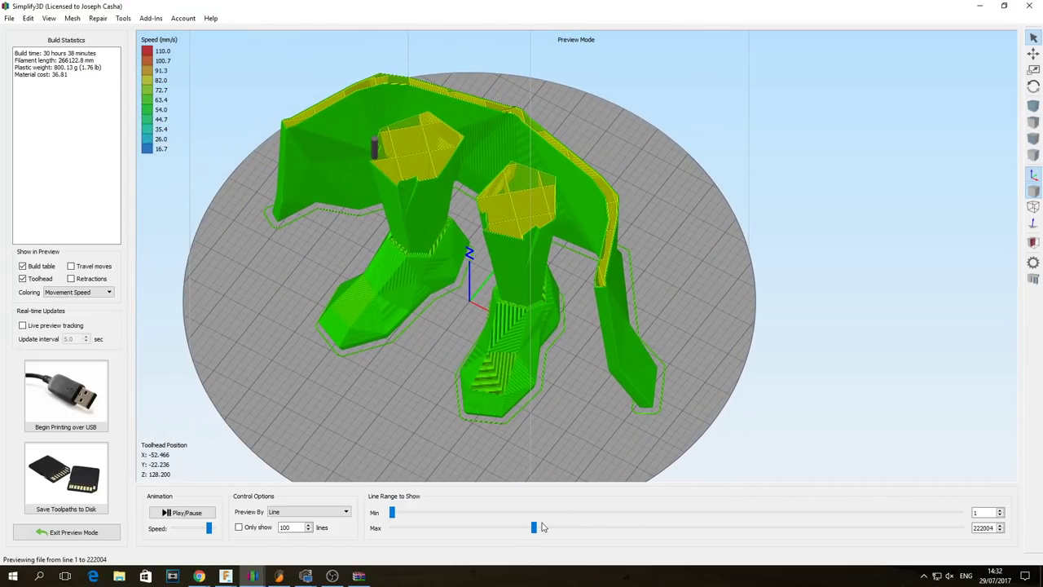
mouse_move(534, 527)
left_mouse_down()
mouse_move(396, 527)
mouse_move(548, 530)
left_mouse_up()
Step: Extend the preview up to Z 456.2 mm and inspect the exposed grid infill
left_click_drag(479, 164, 492, 326)
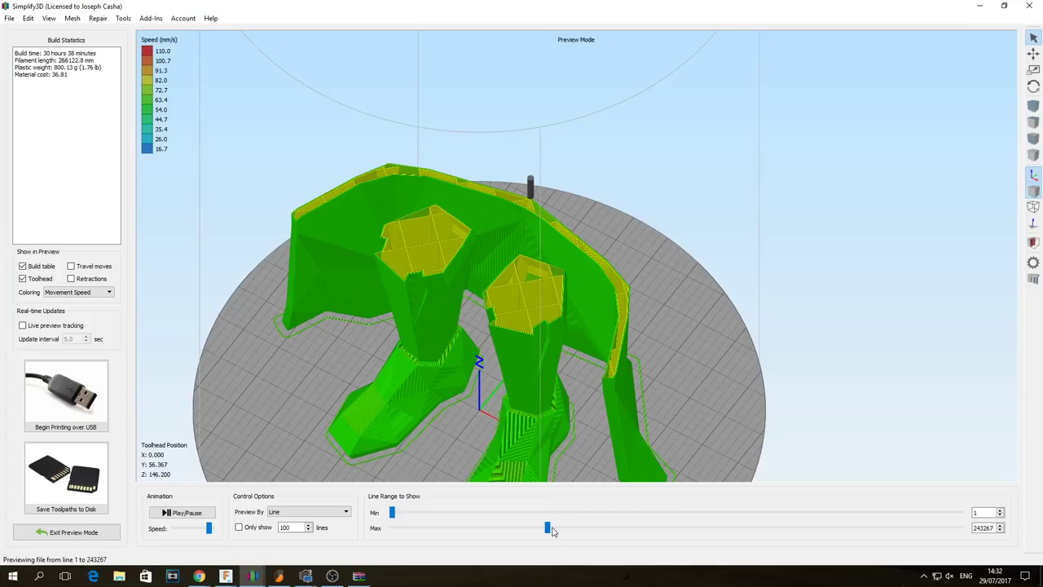
left_click_drag(552, 530, 856, 533)
left_click_drag(720, 291, 717, 326)
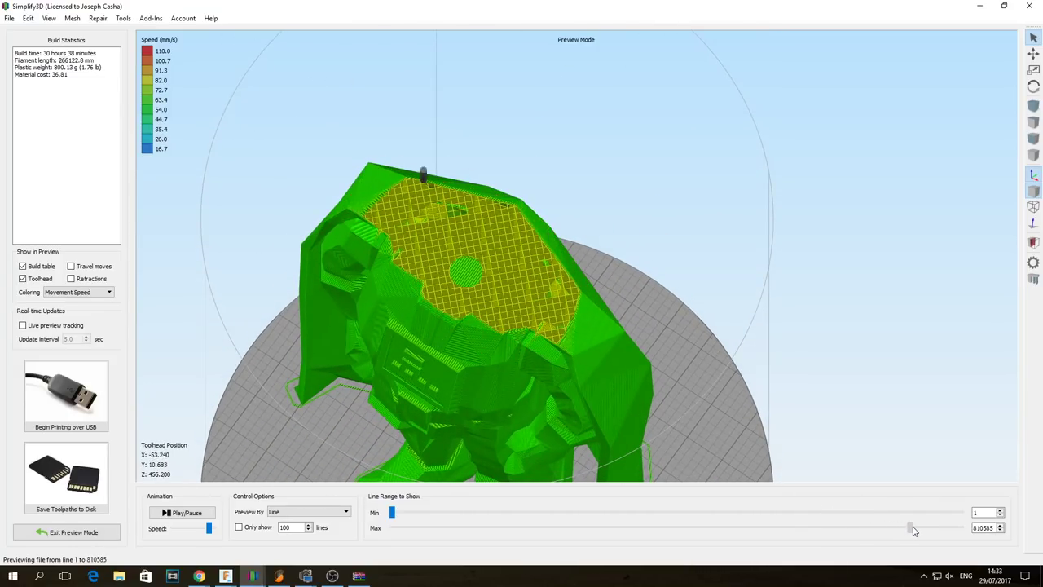